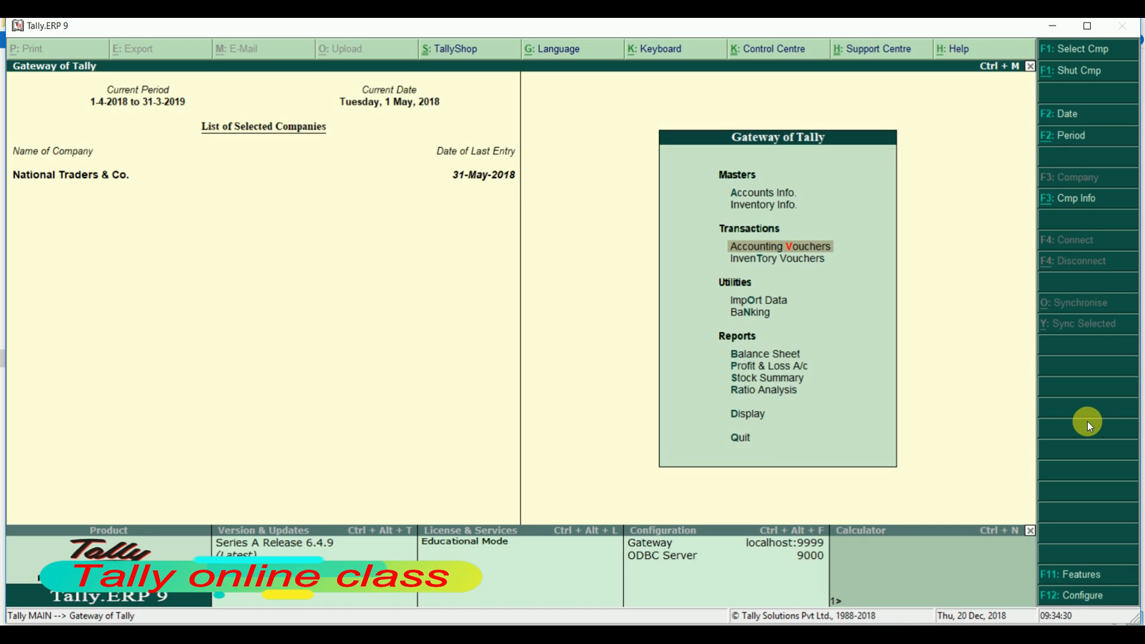
Step: Open the company's inventory features and set Maintain multiple Godowns to Yes
key("F11")
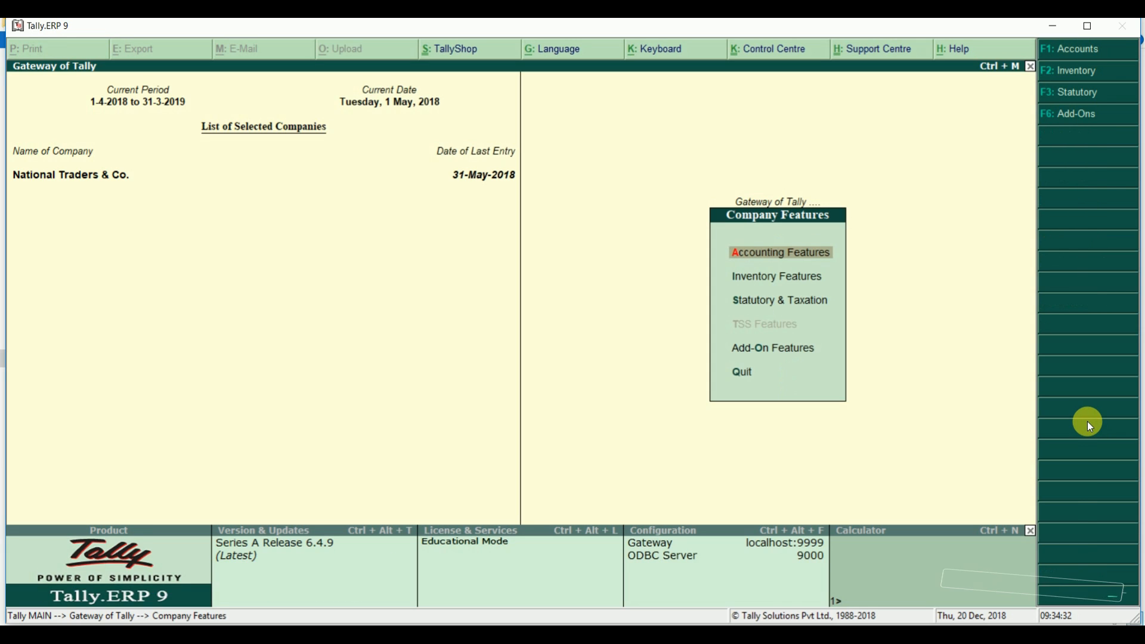
key("Down")
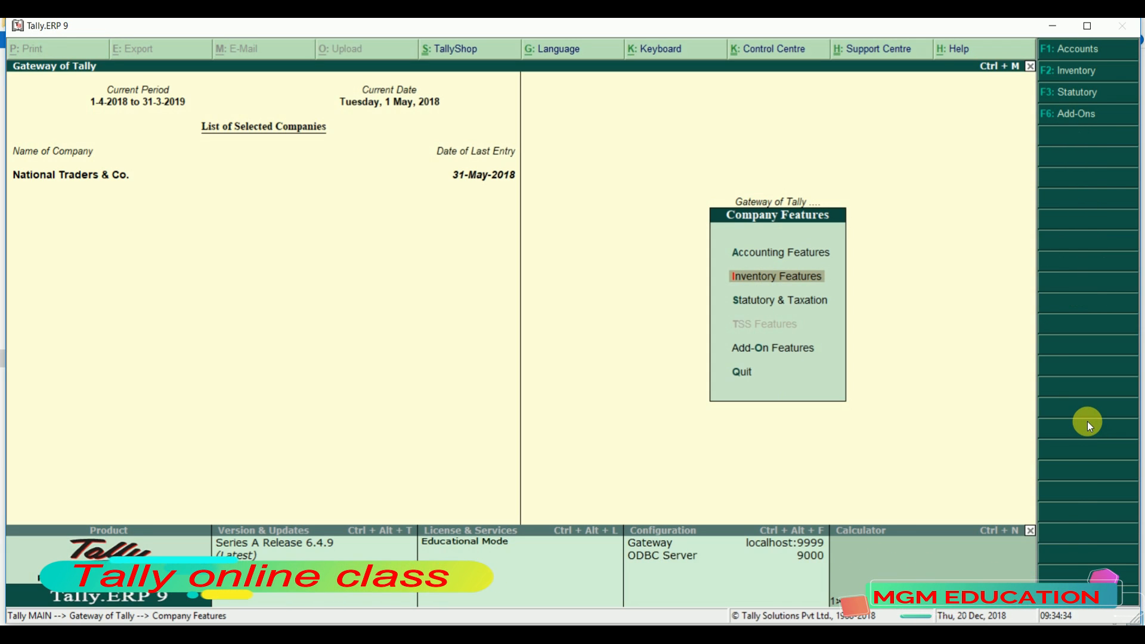
key("Return")
key("Return")
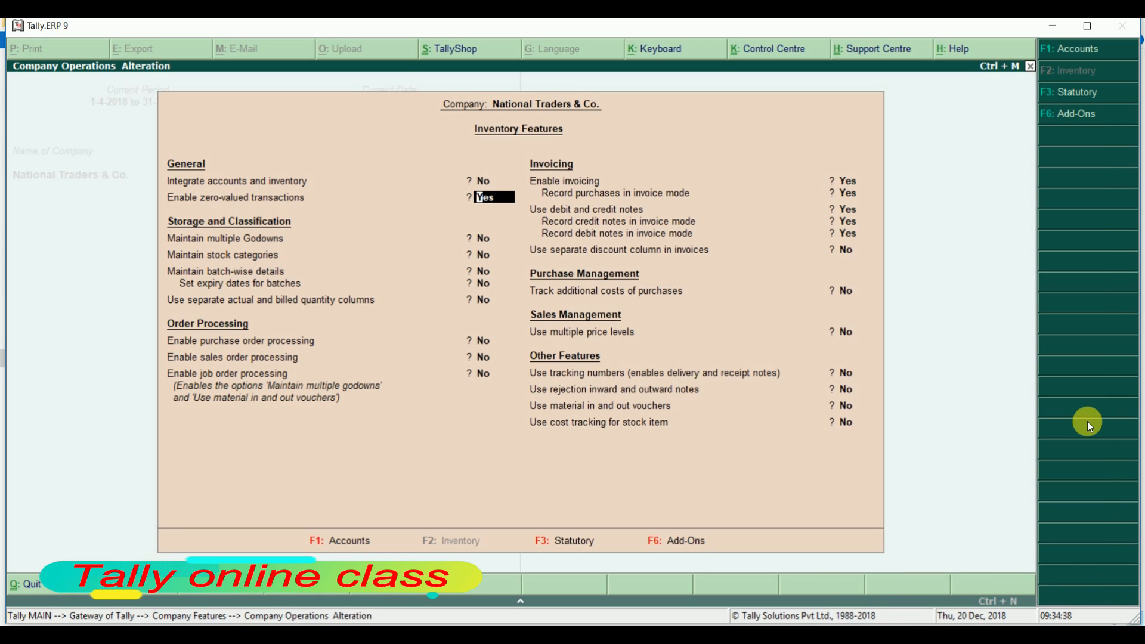
key("Return")
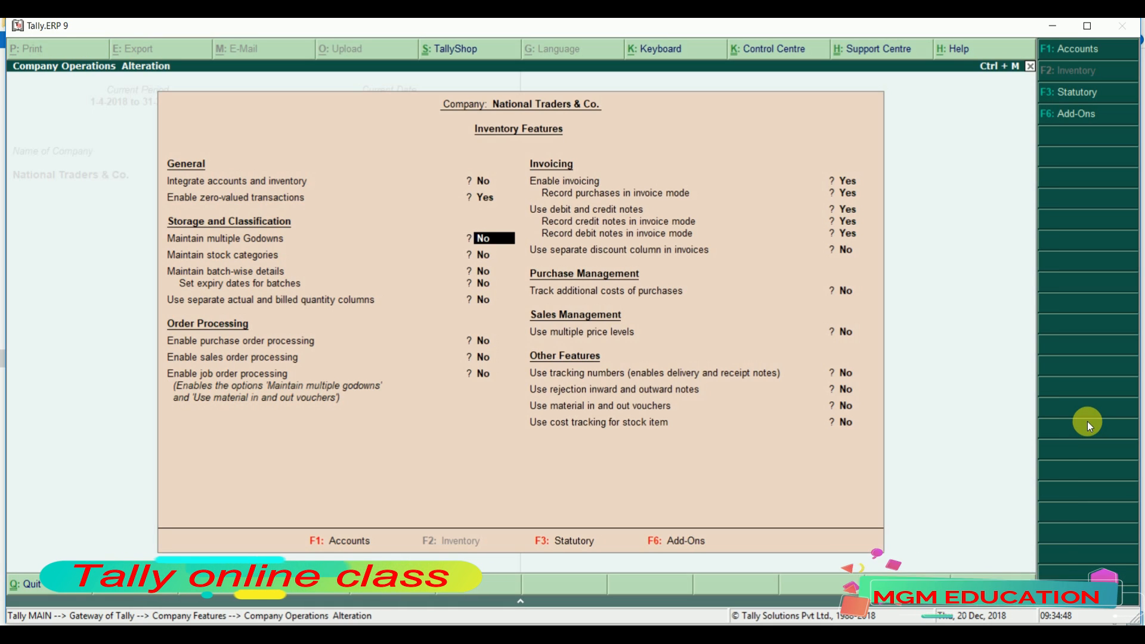
key("Return")
key("Up")
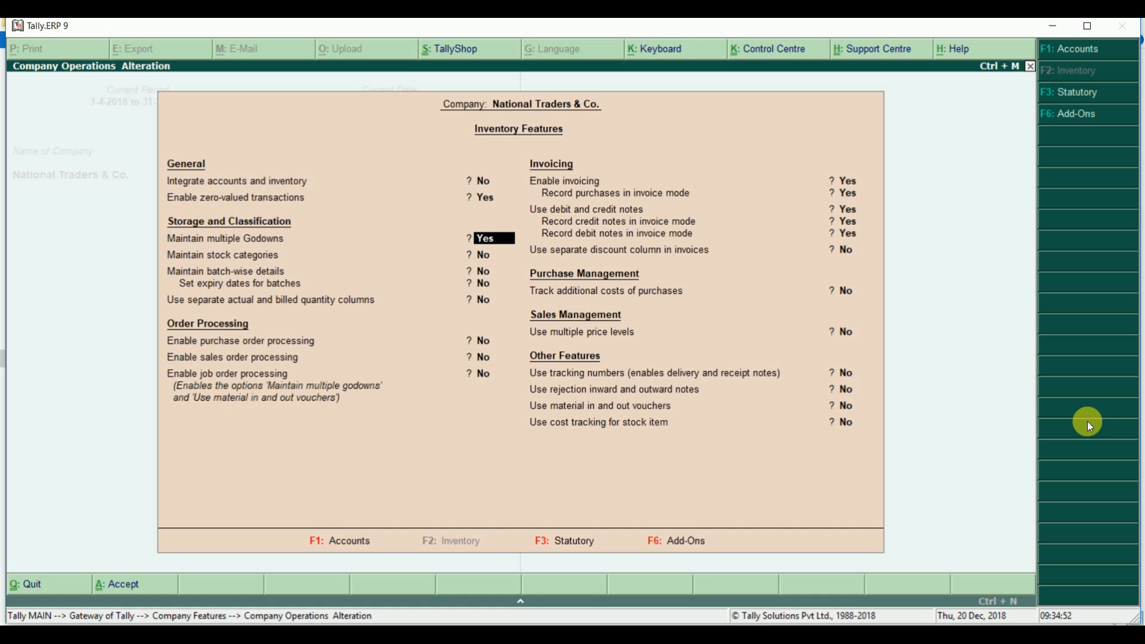
Step: Keep the remaining inventory feature settings as they are, save the configuration and return to the Gateway
key("Return")
key("Return")
key("Return")
key("Return")
key("Return")
key("Return")
key("Return")
key("Return")
key("Return")
key("Return")
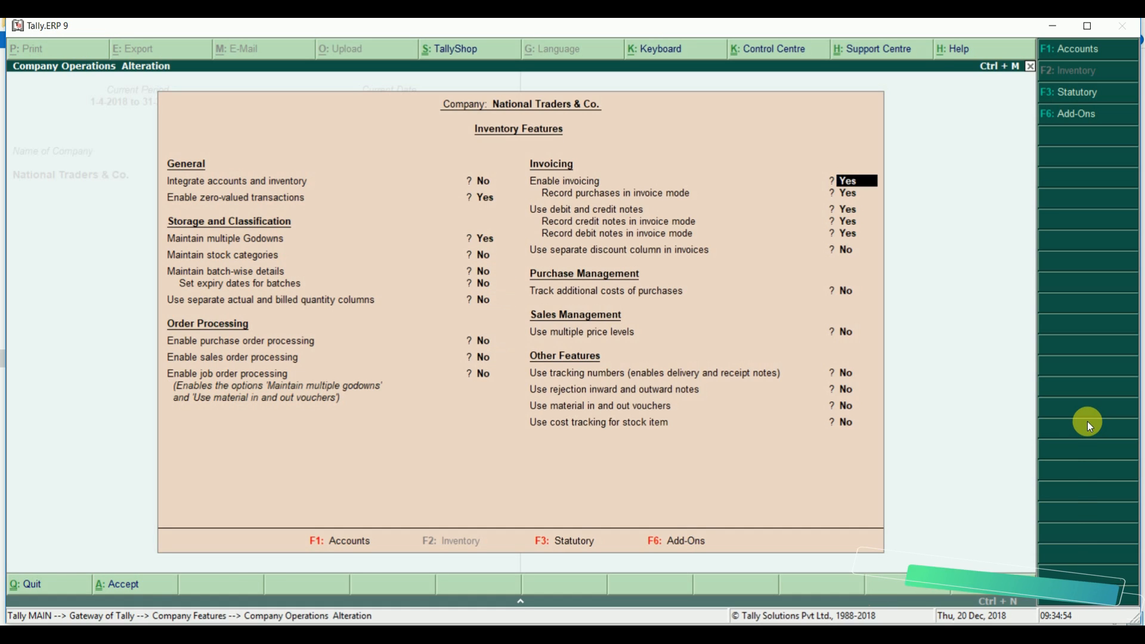
key("Return")
key("Return")
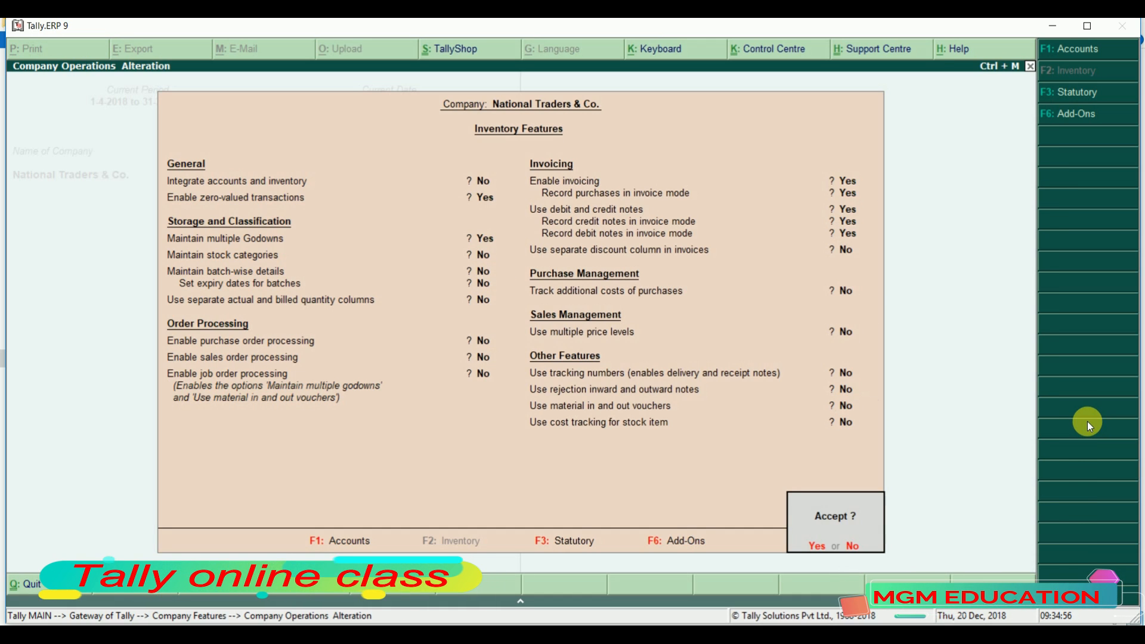
key("Return")
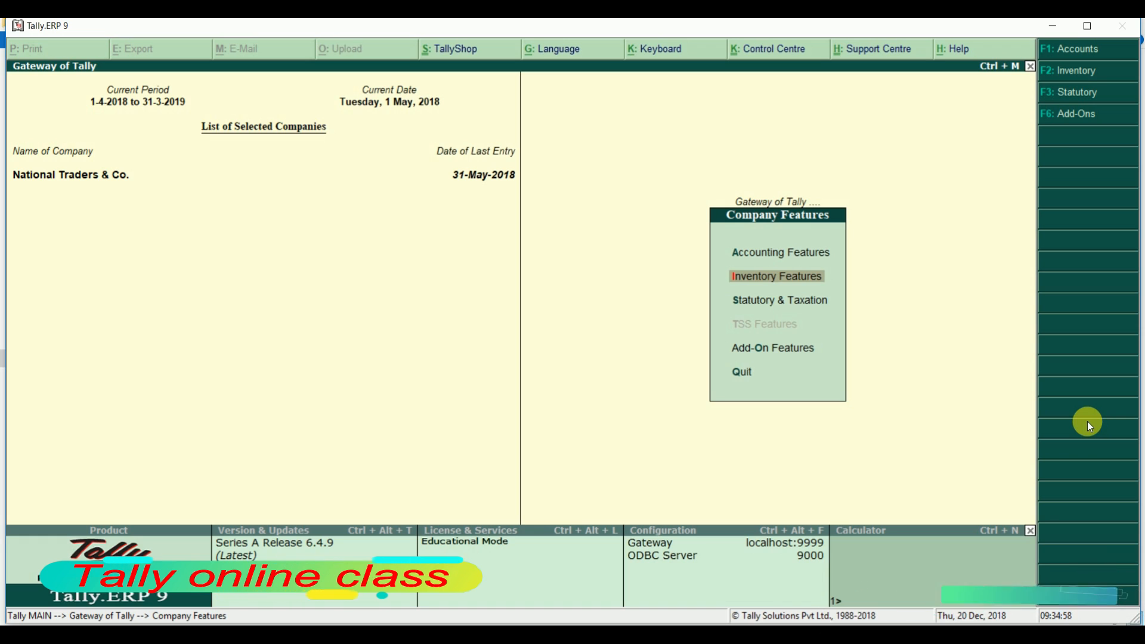
key("Escape")
Step: Create a single godown named Gujrat under Primary, with both third-party stock options set to No
key("Up")
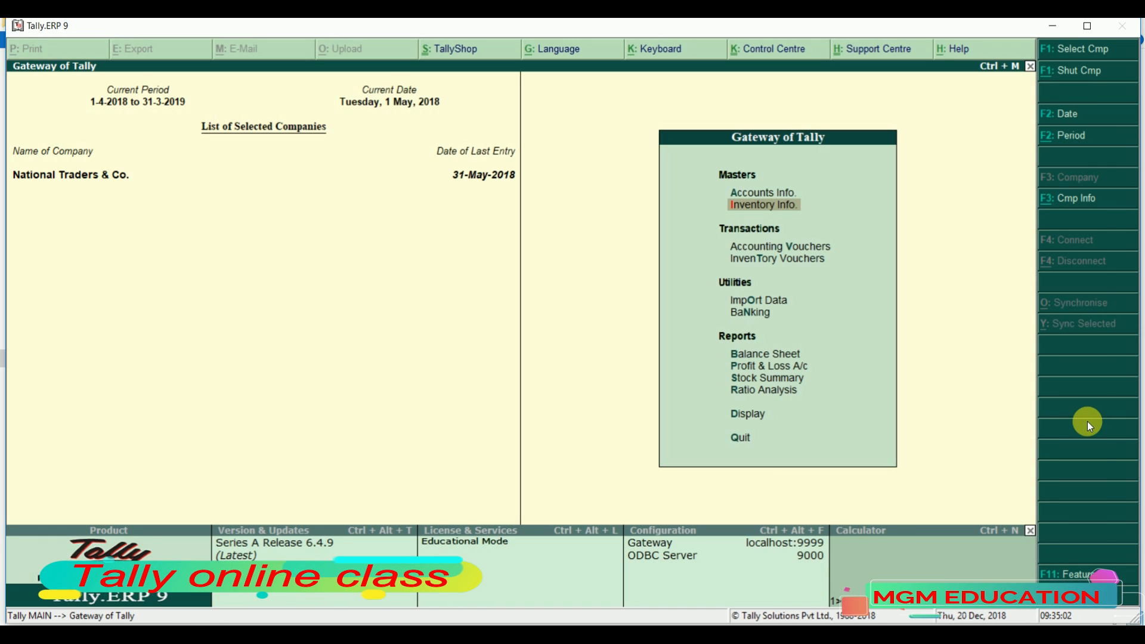
key("Return")
key("Down")
key("Down")
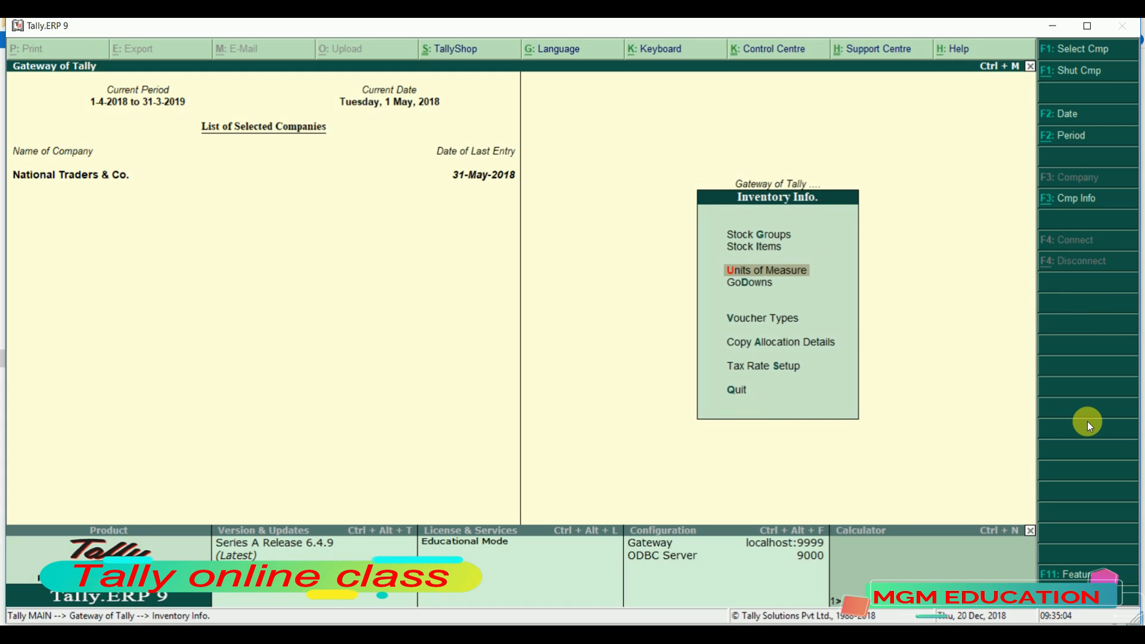
key("Down")
key("Return")
key("Return")
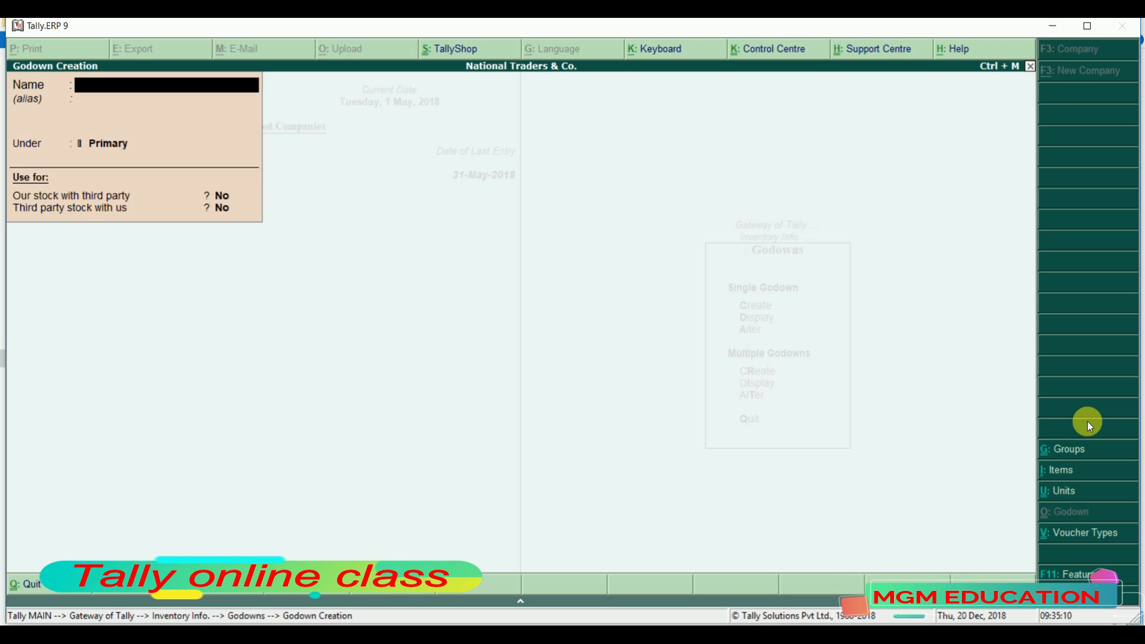
type("Guj")
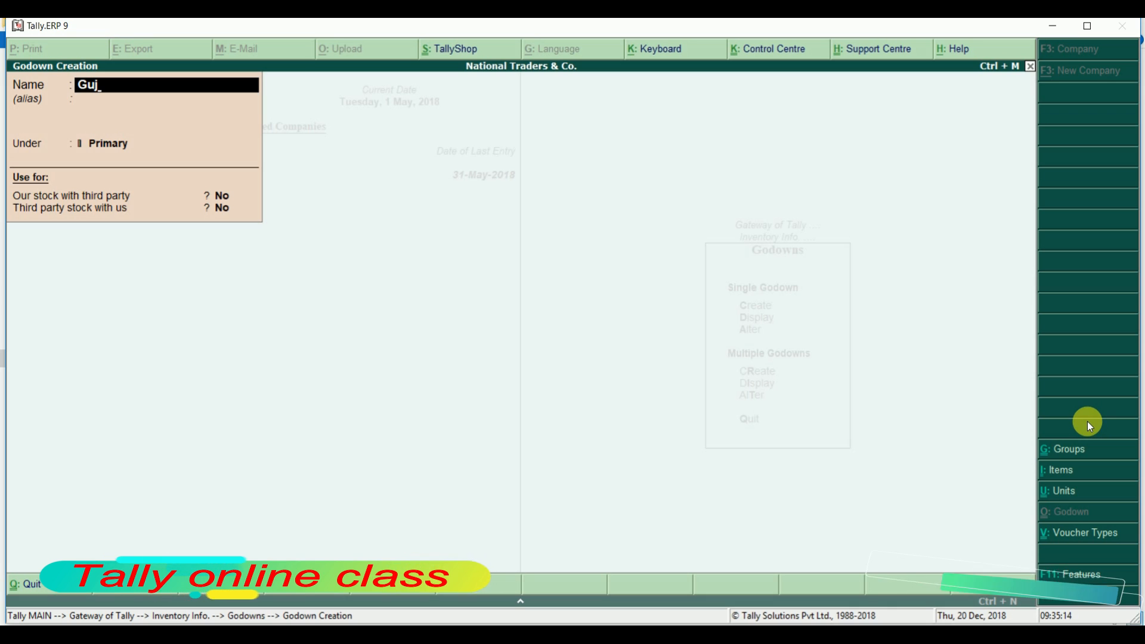
type("rat")
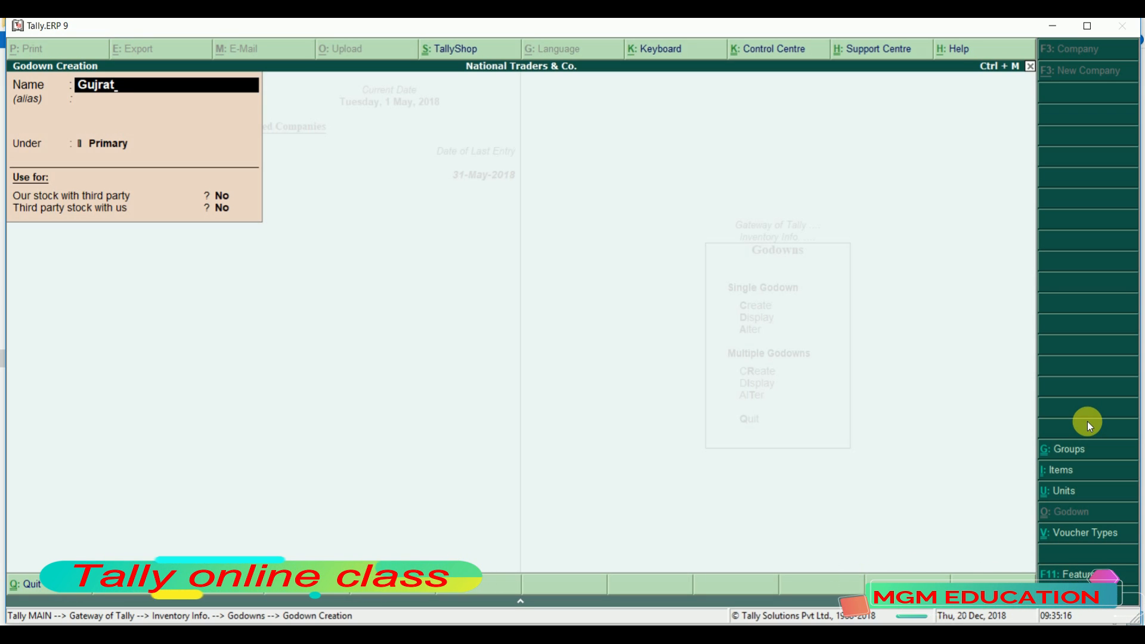
key("Return")
key("Return")
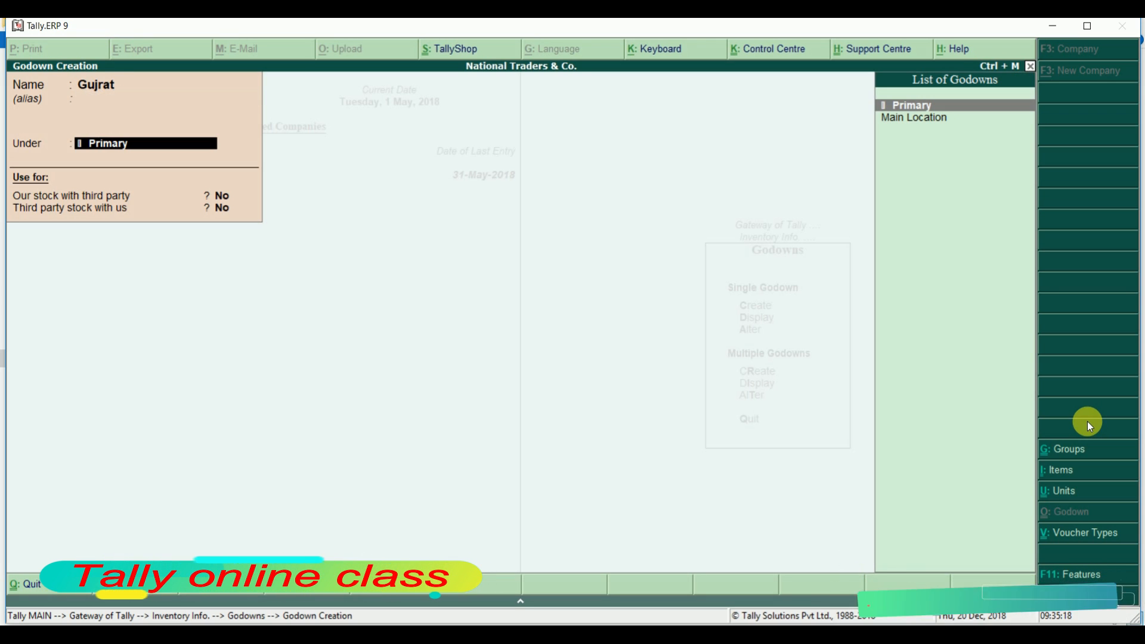
key("Return")
key("Return")
key("Return")
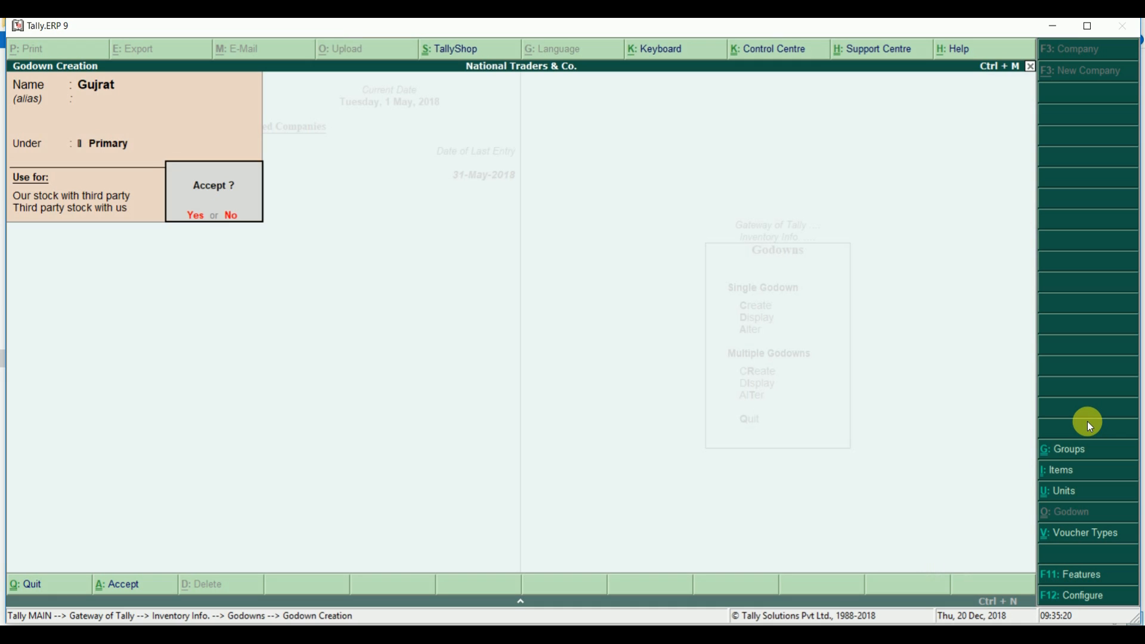
key("Return")
Step: Create another godown named Delhi under Primary and return to the Gateway
type("Delhi")
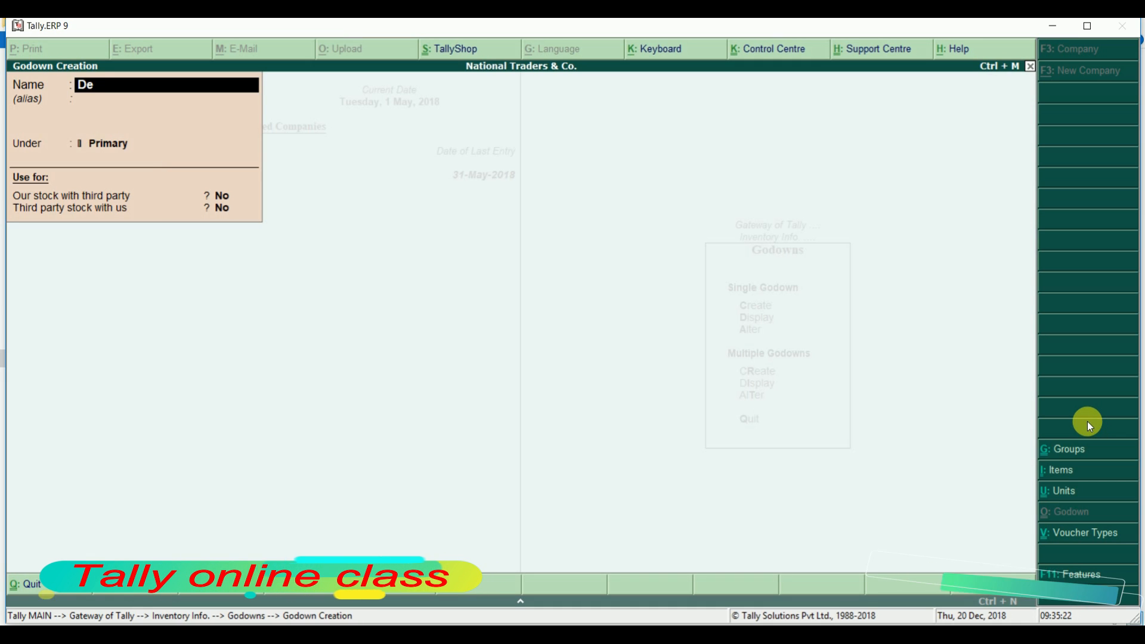
key("Return")
key("Return")
key("Return")
key("Return")
key("Return")
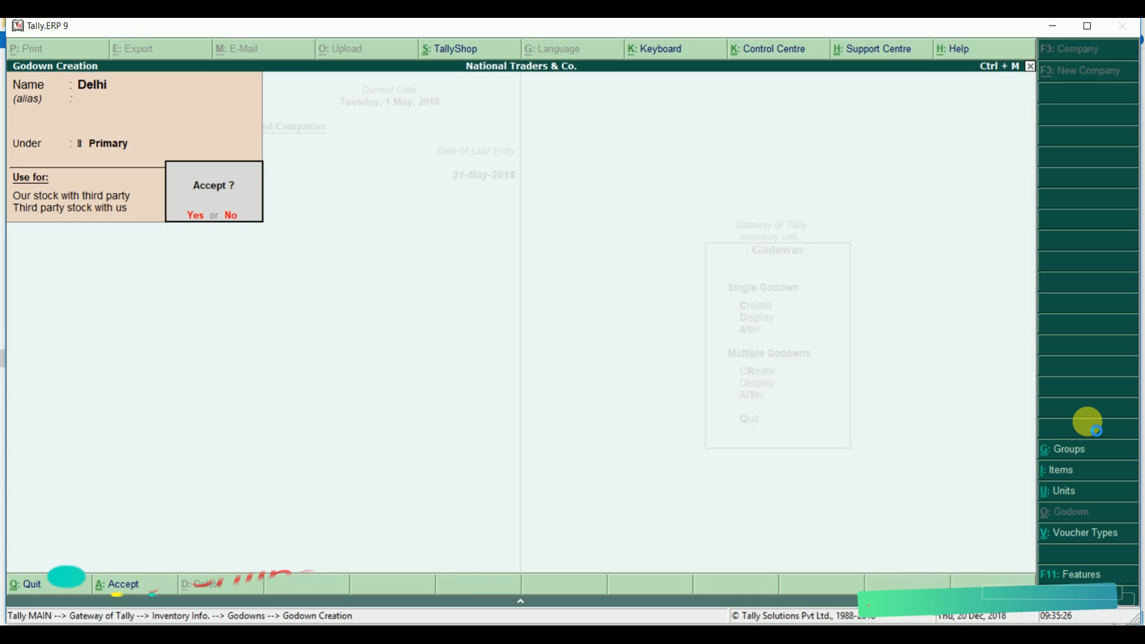
key("Return")
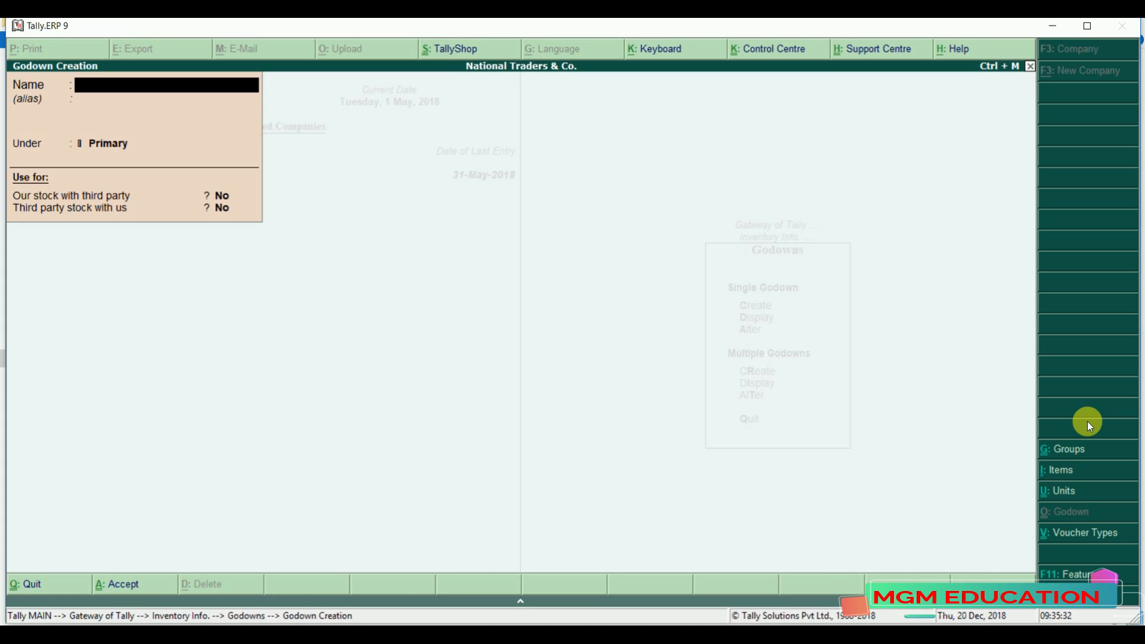
key("Escape")
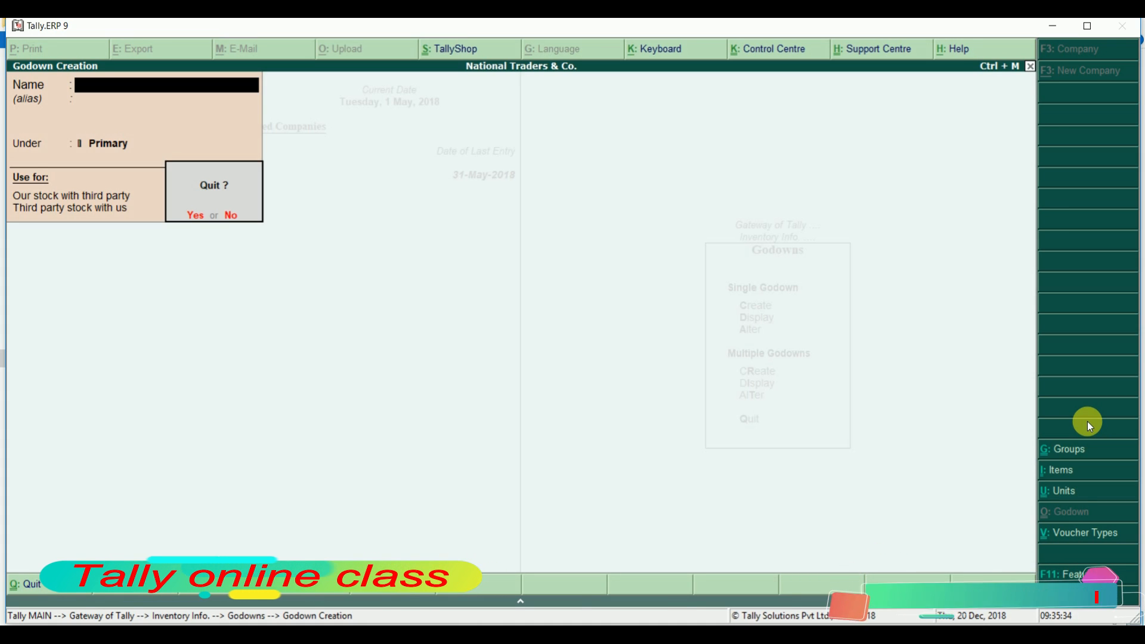
key("Return")
key("Escape")
key("Escape")
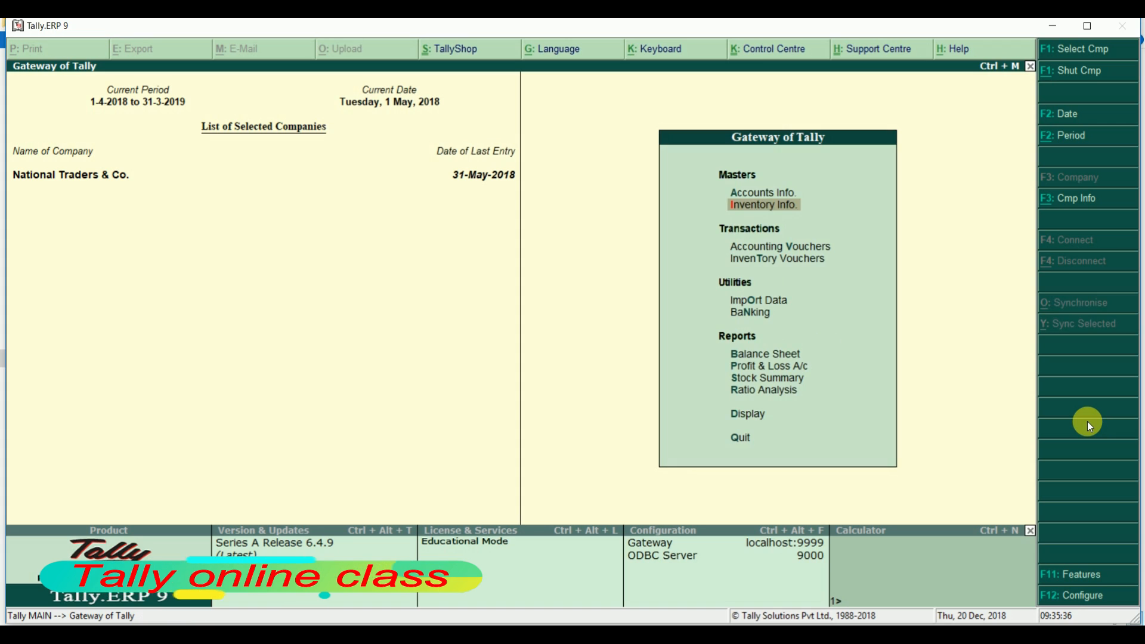
Step: Start a purchase voucher with supplier invoice number 503, dated 1-May-2018, and cost centre class Not Applicable
key("Down")
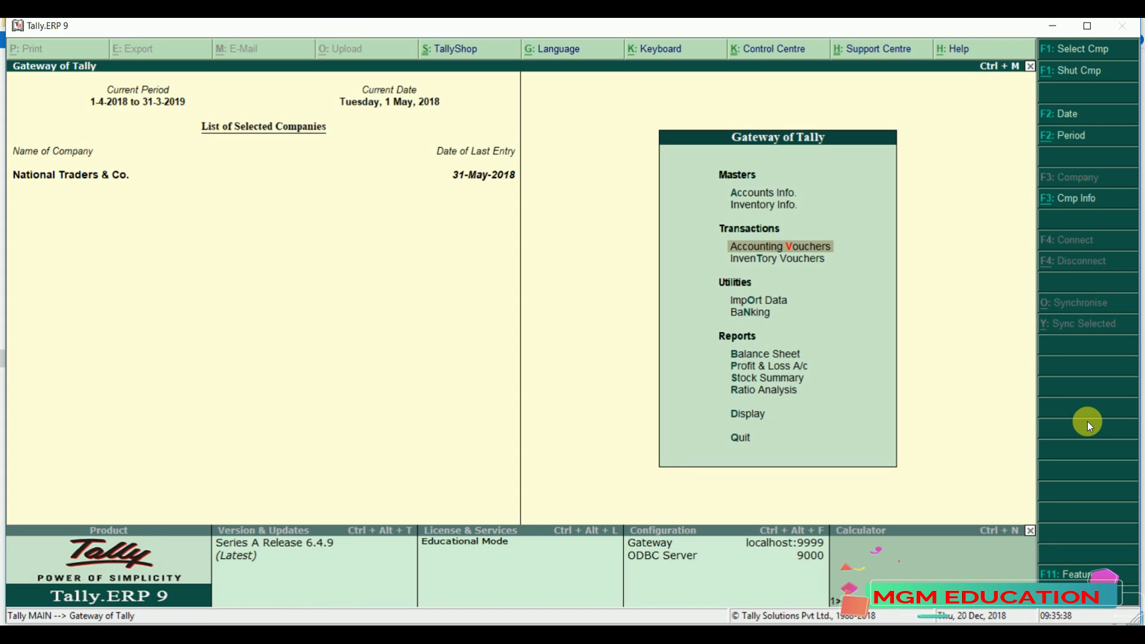
key("Return")
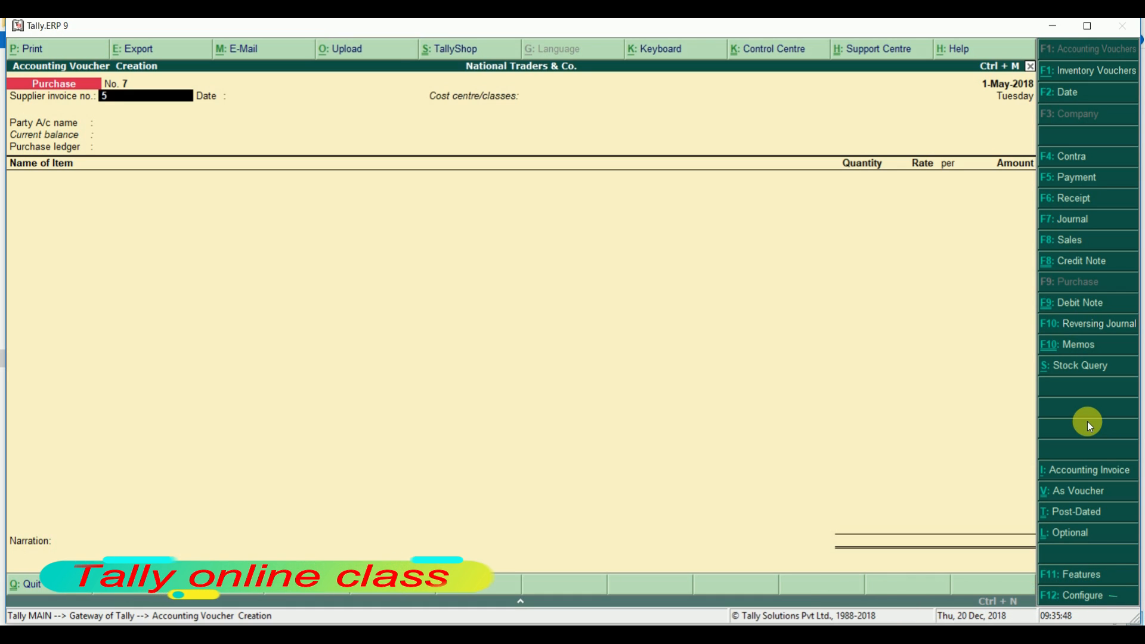
type("503")
key("Return")
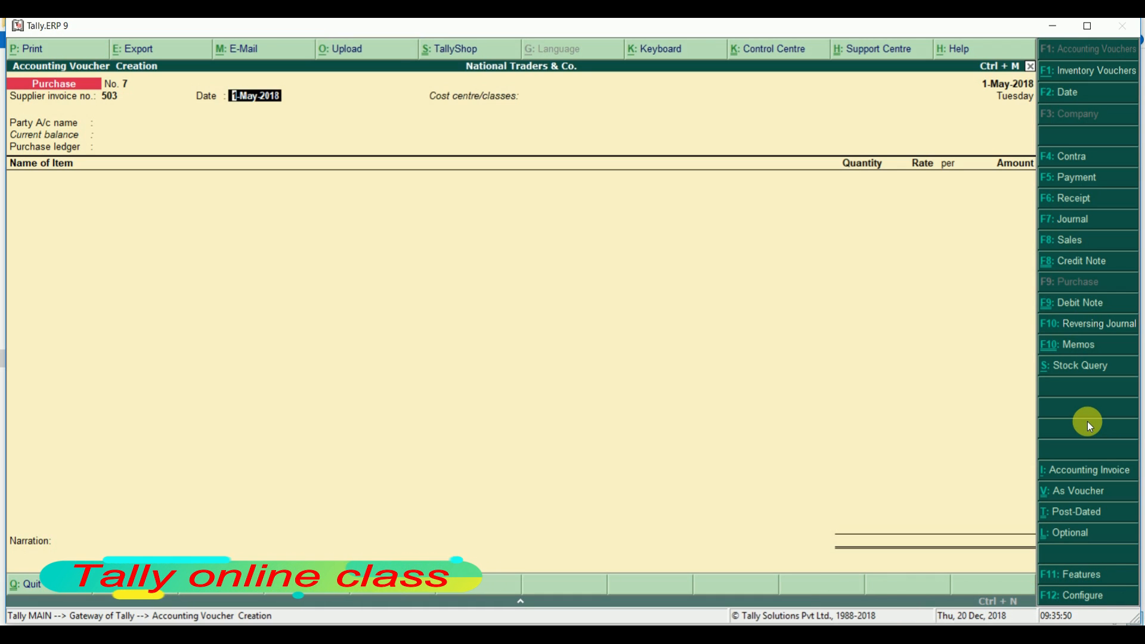
key("Return")
key("Return")
Step: Choose Gupta Store as the party account, accept its party details and use the Purchase ledger
key("Down")
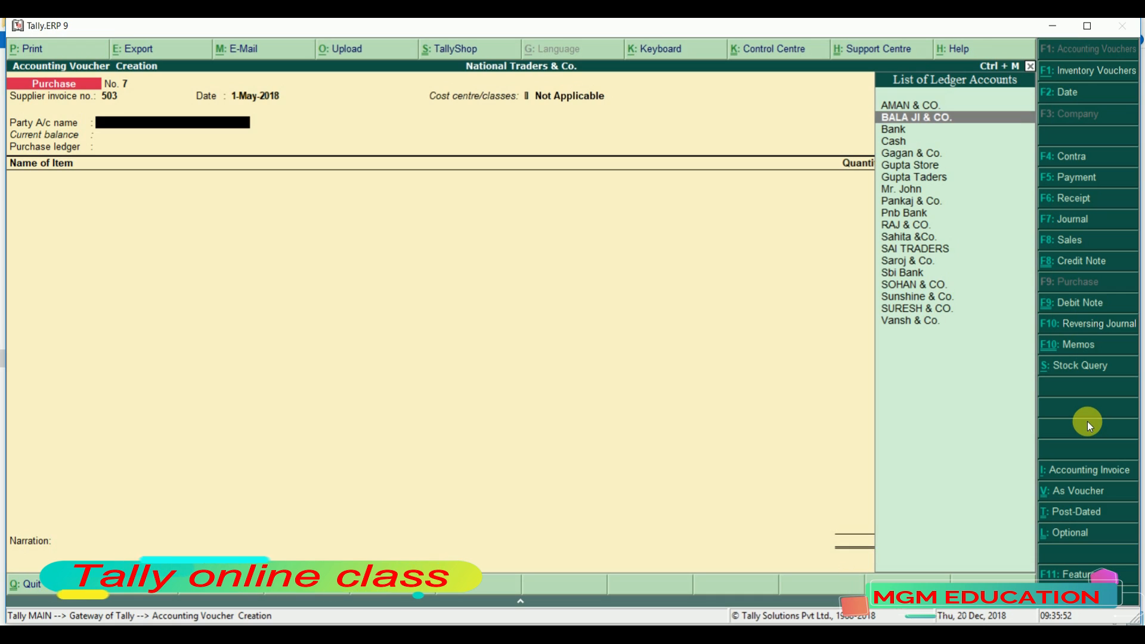
type("Gu")
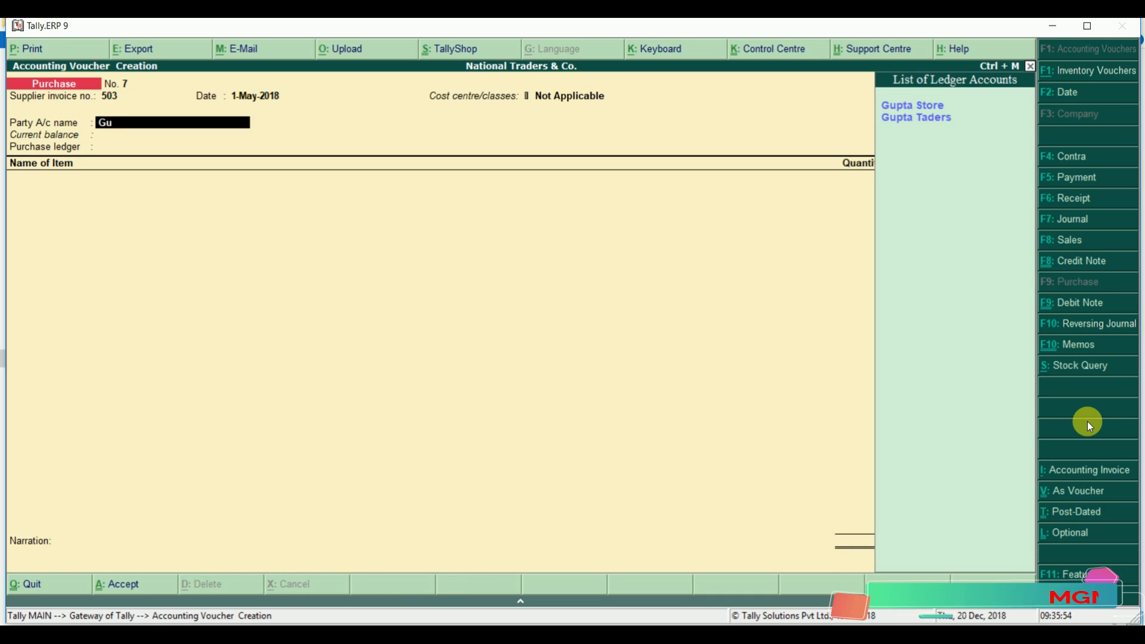
key("Return")
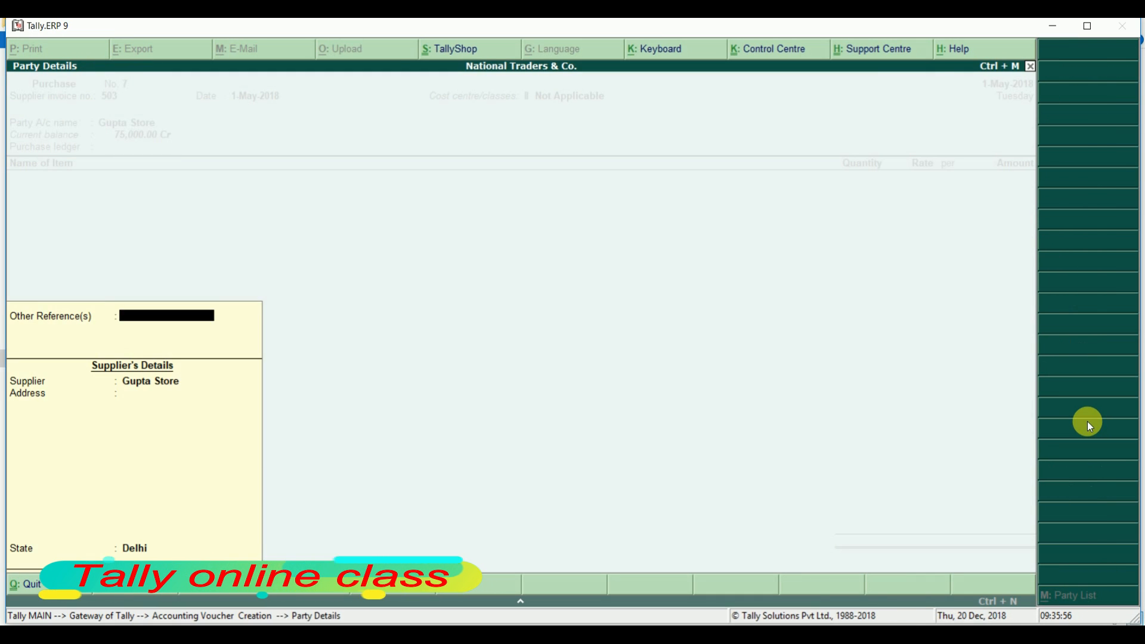
key("ctrl+a")
key("Return")
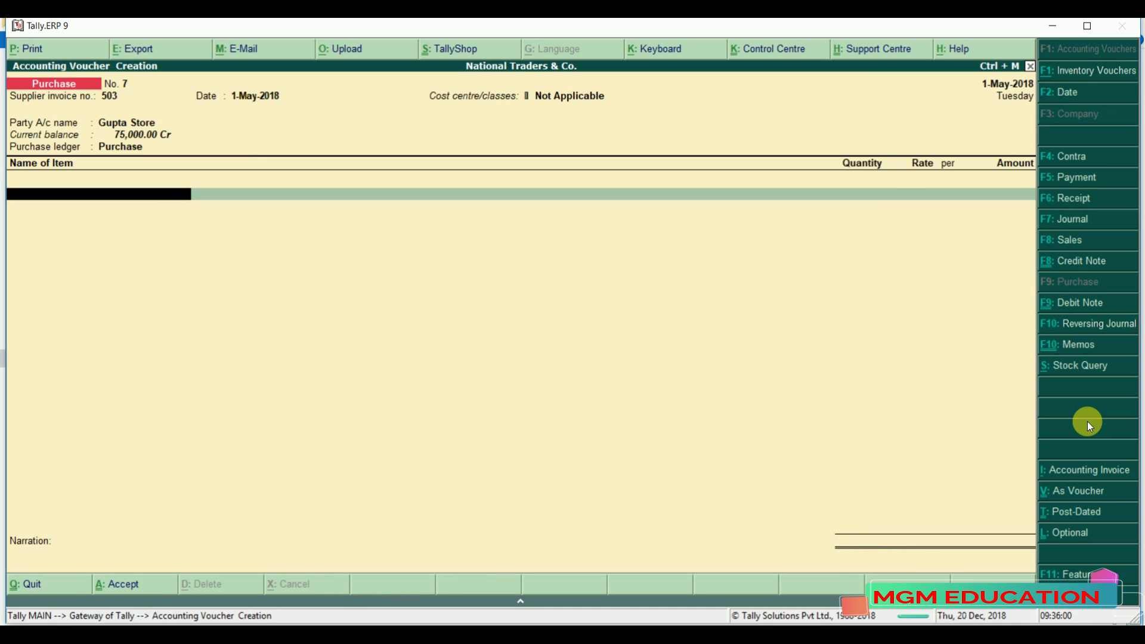
Step: From the voucher's item line, start a new stock item named Chairs under the Furniture group
key("alt+c")
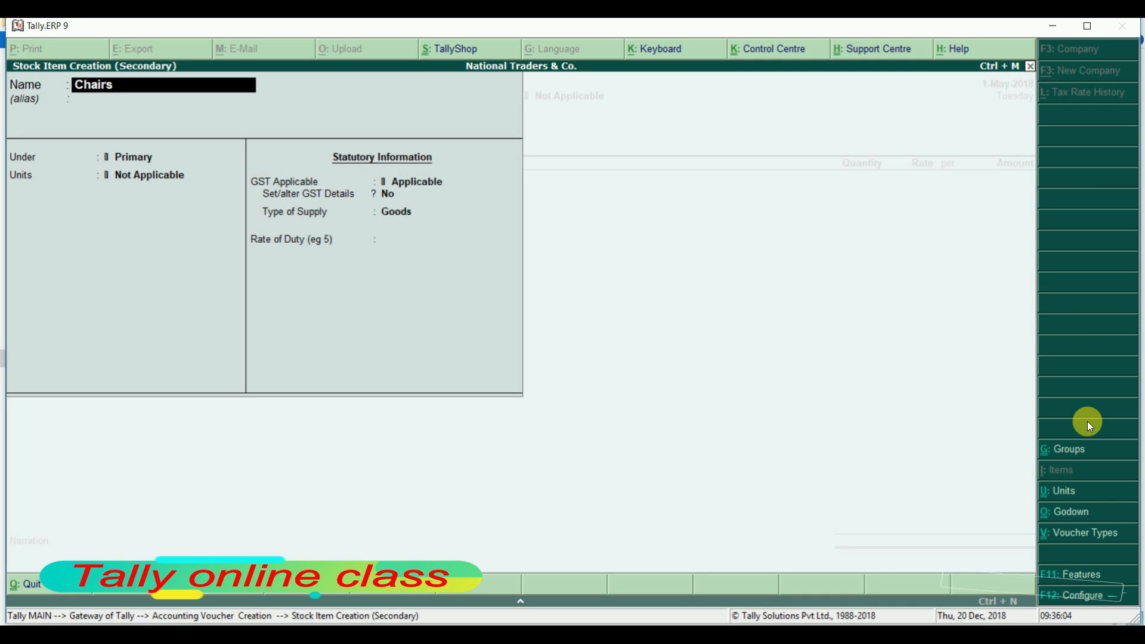
key("Return")
key("Return")
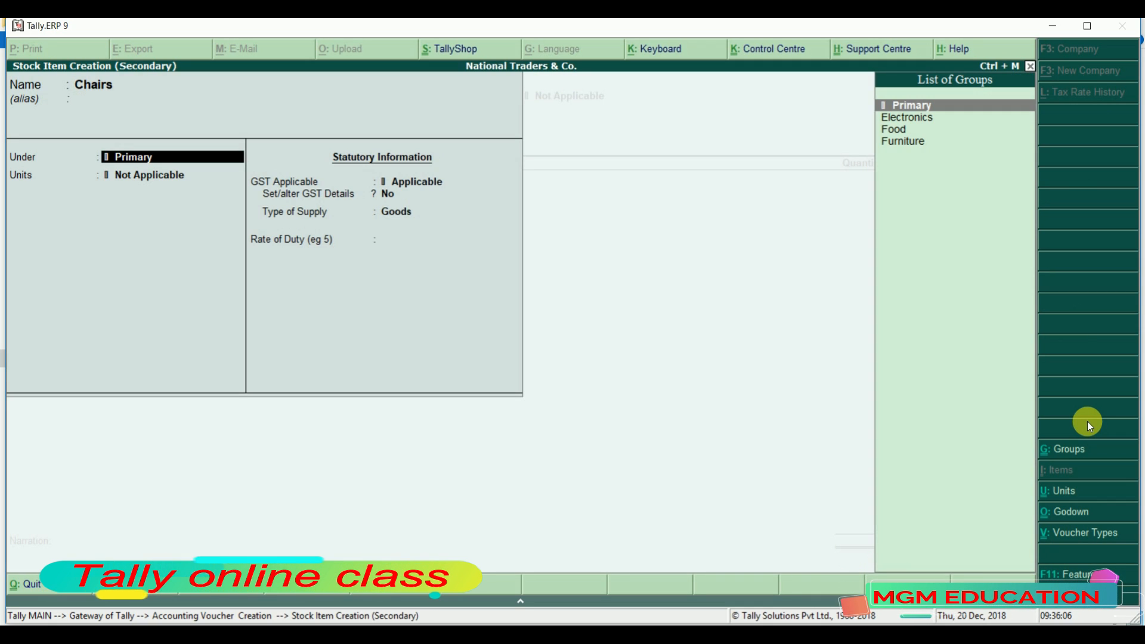
key("Return")
key("BackSpace")
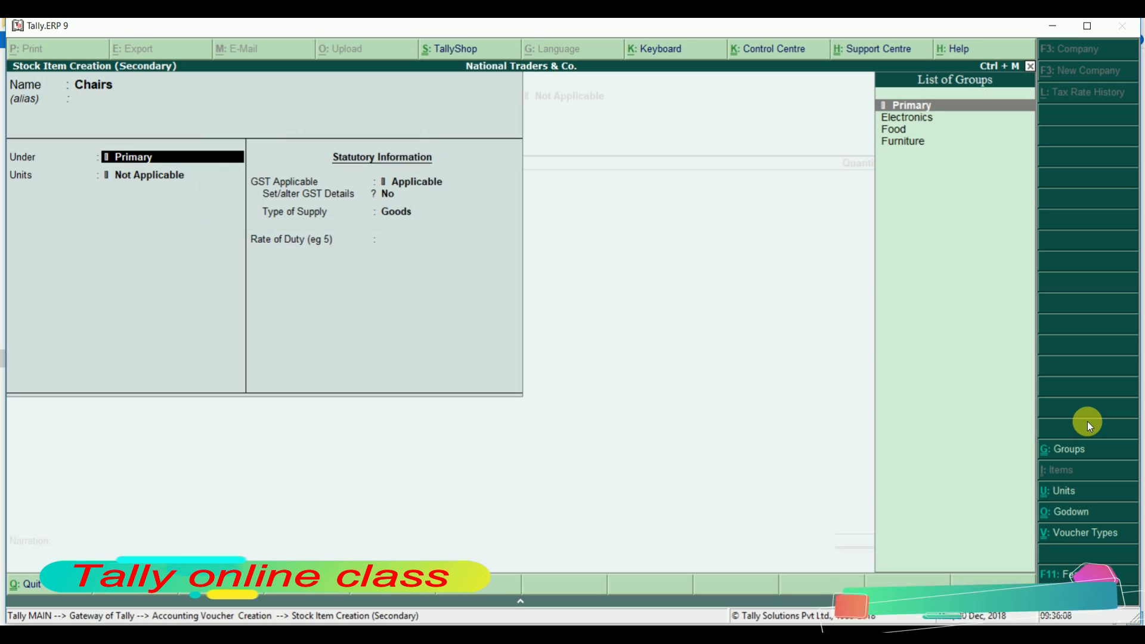
key("Down")
key("Down")
key("Down")
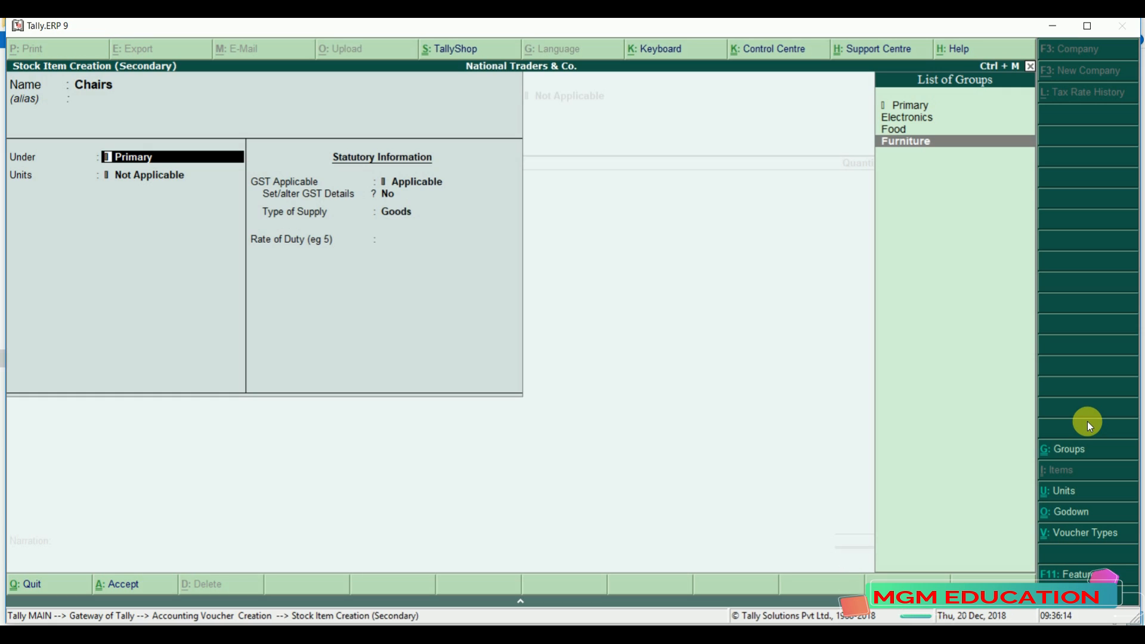
key("Return")
Step: Set the Chairs unit to nos, keep GST Applicable with supply type Goods, and save the stock item
key("Down")
key("Down")
key("Down")
key("Down")
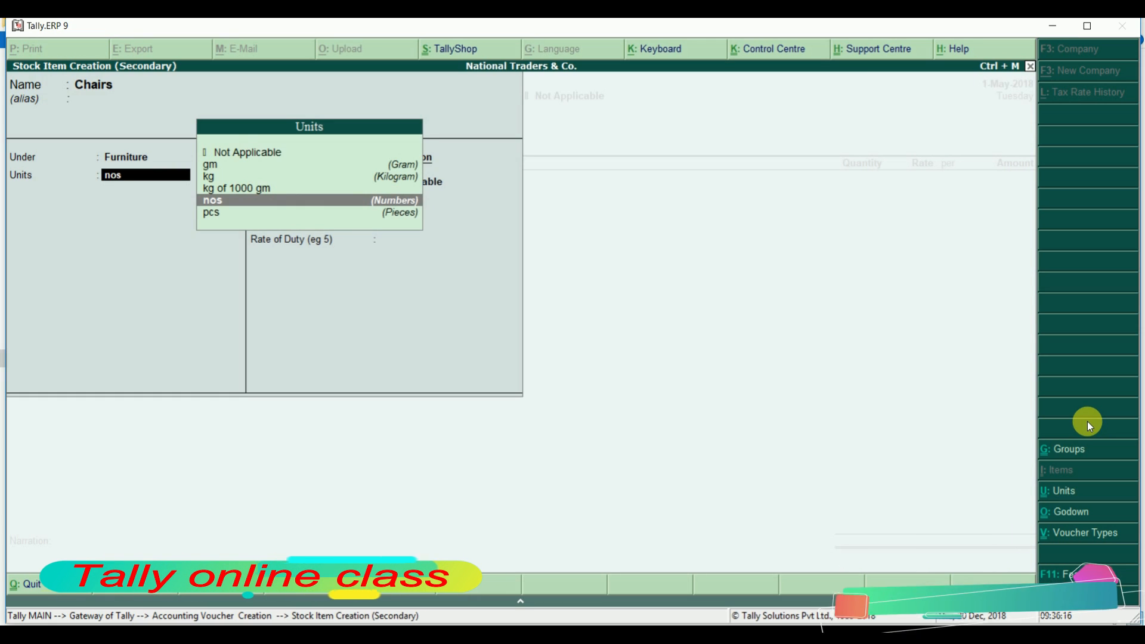
key("Return")
key("Return")
key("Return")
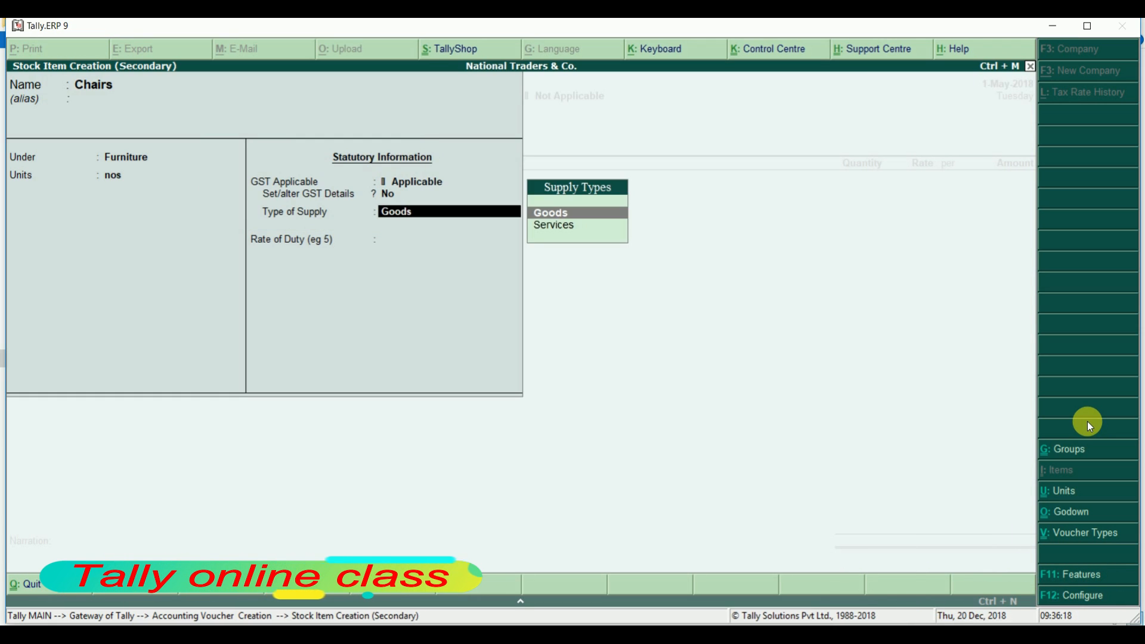
key("Return")
key("Return")
key("Return")
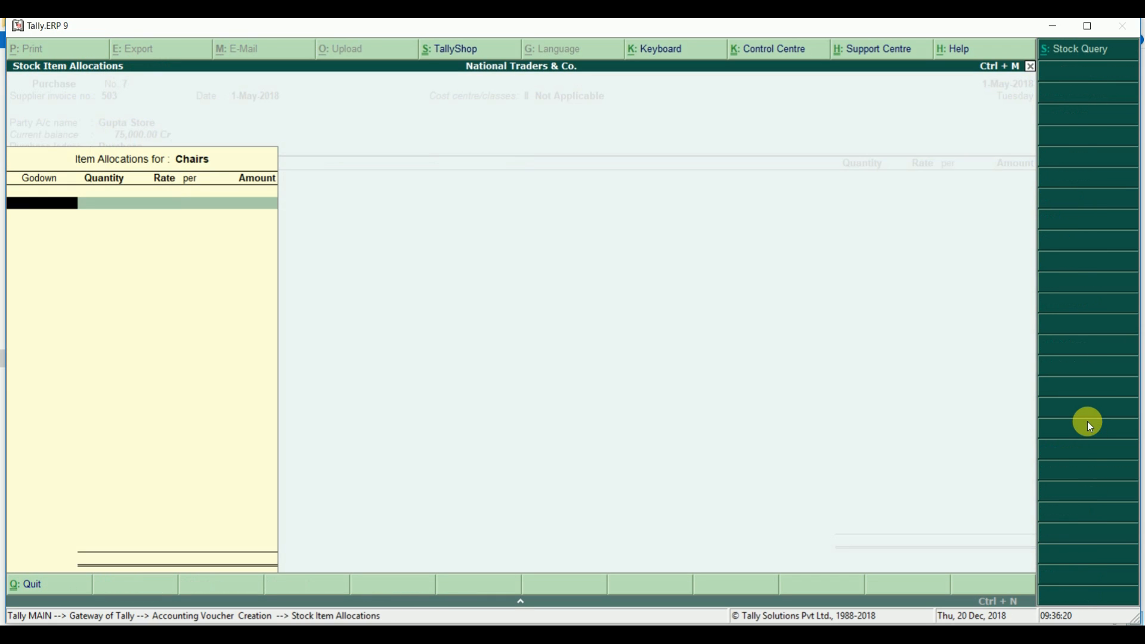
key("Escape")
key("Return")
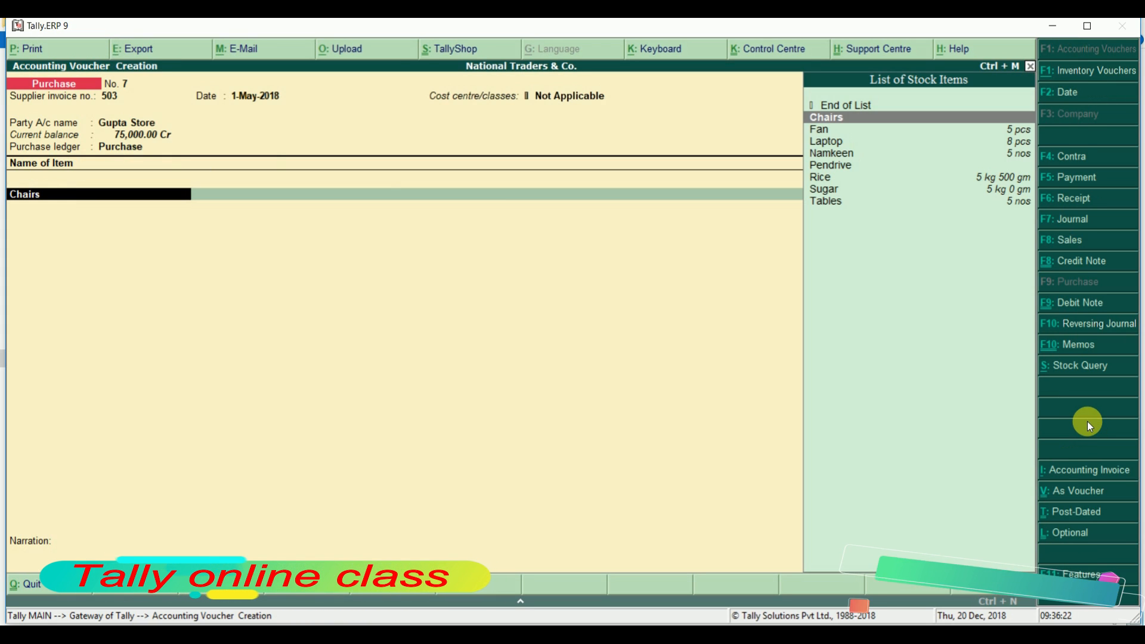
key("Return")
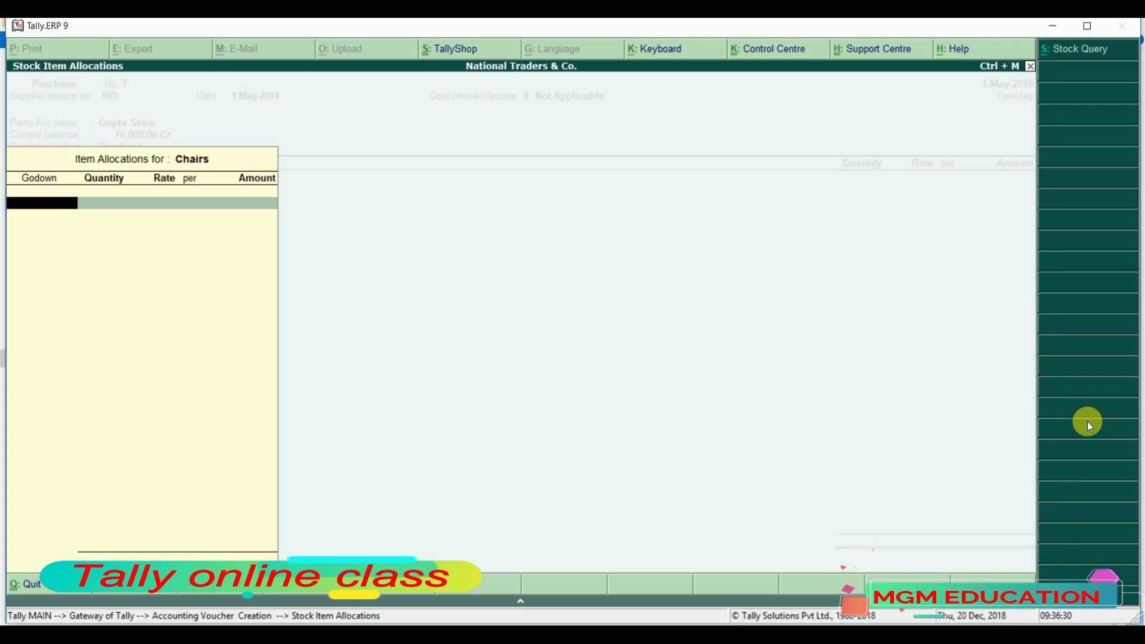
Step: Allocate 10 nos of Chairs to the Delhi godown at a rate of 500
type("a")
key("BackSpace")
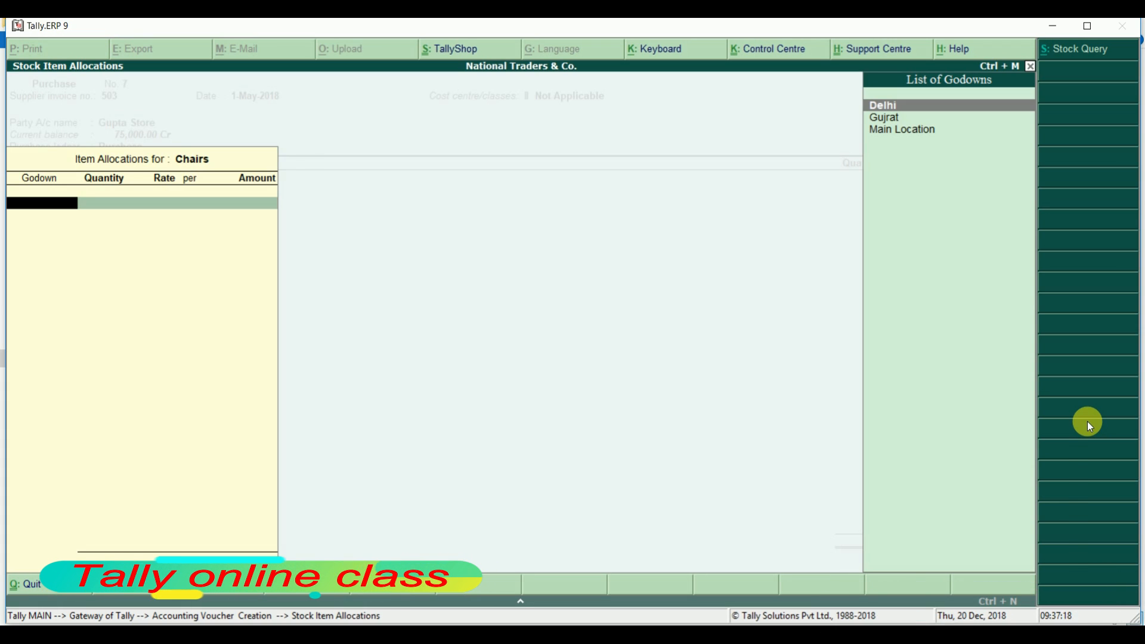
key("Return")
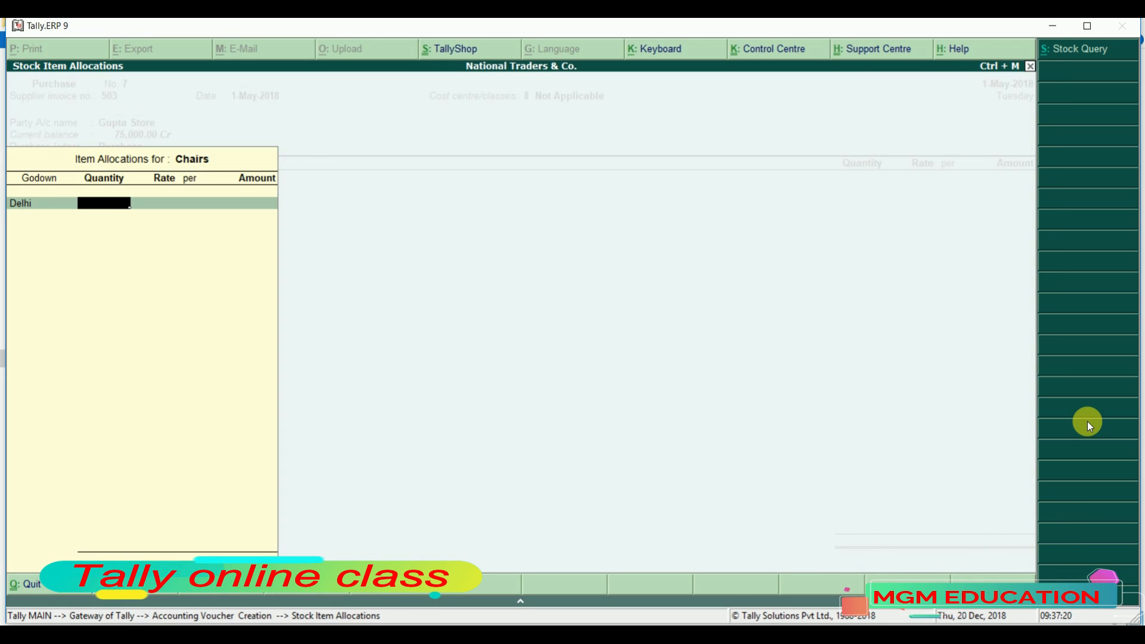
type("10 nos ")
type("5")
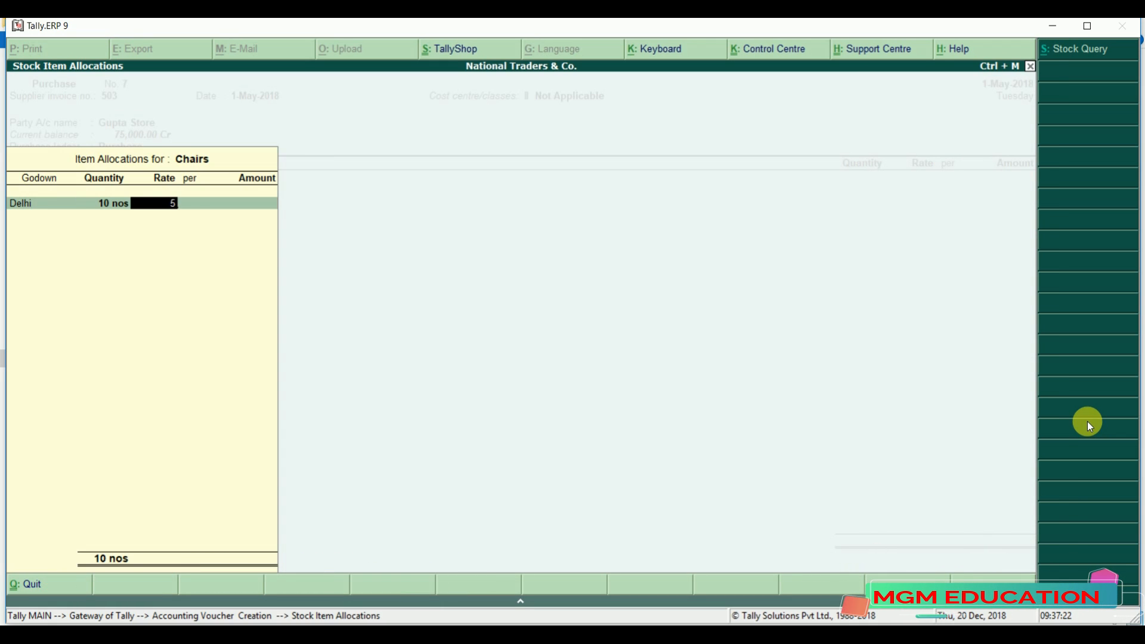
type("00")
key("Return")
key("Return")
key("Return")
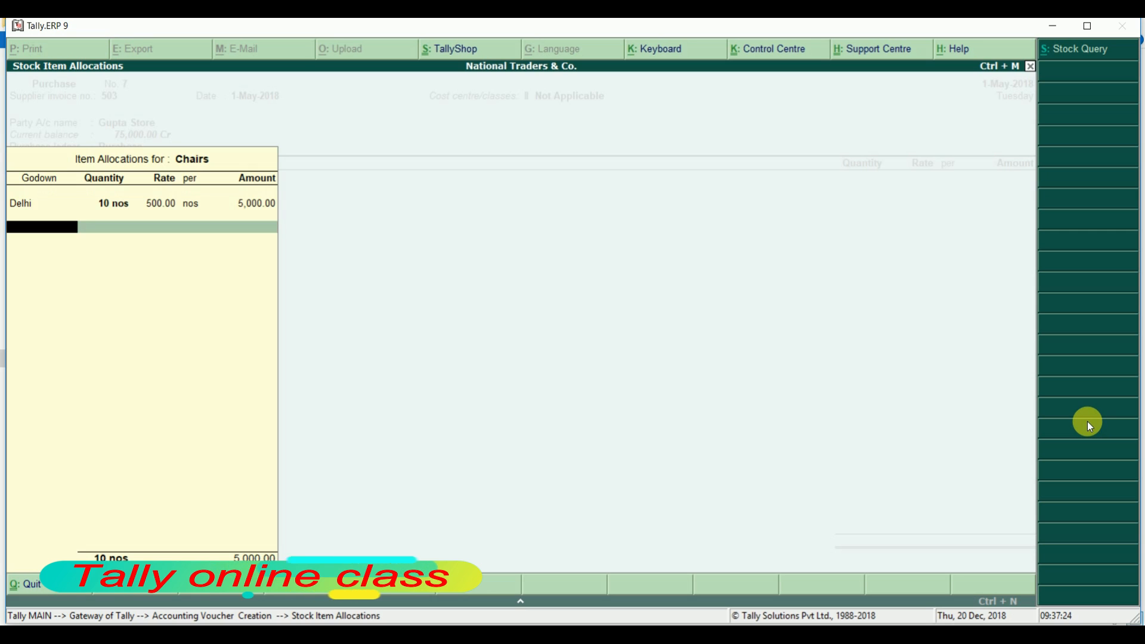
Step: Allocate another 20 nos of Chairs to the Gujrat godown at a rate of 500 and finish the item's allocations
key("Down")
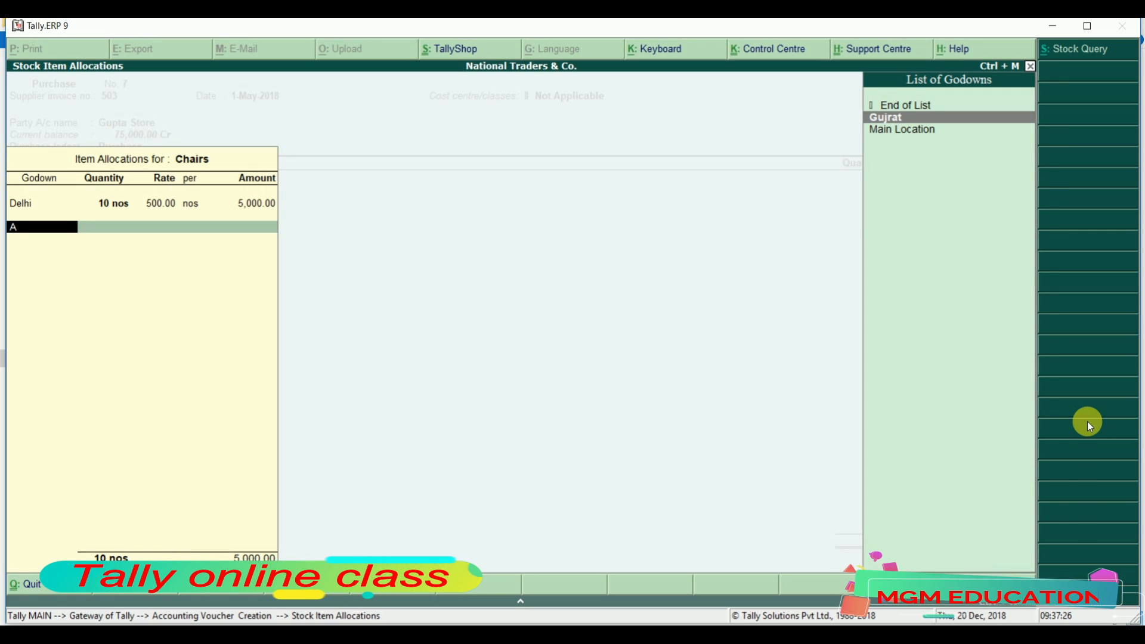
key("Return")
type("20")
key("Return")
key("Return")
key("Return")
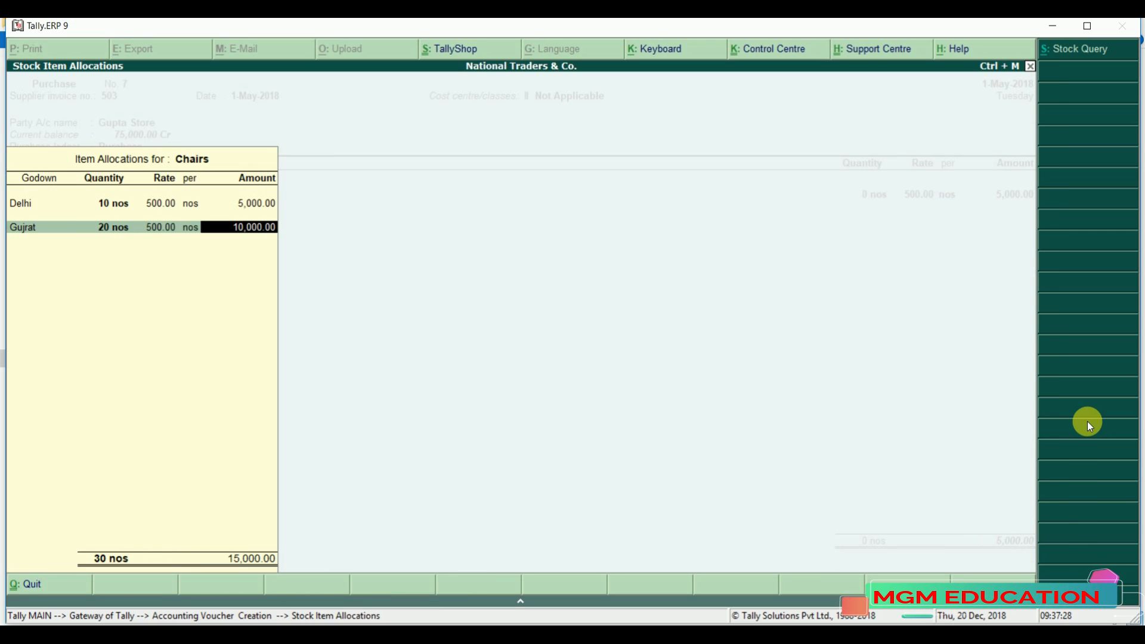
key("Return")
key("Return")
key("Return")
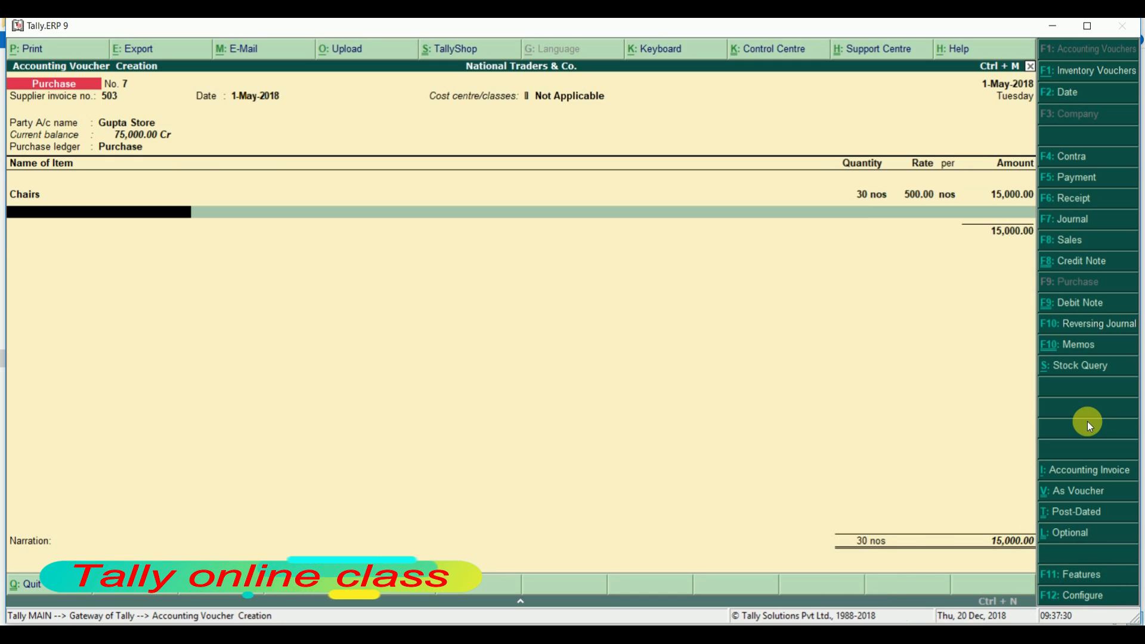
Step: Add Tables to the purchase voucher, with 25 nos allocated to the Delhi godown at a rate of 2,500
type("T")
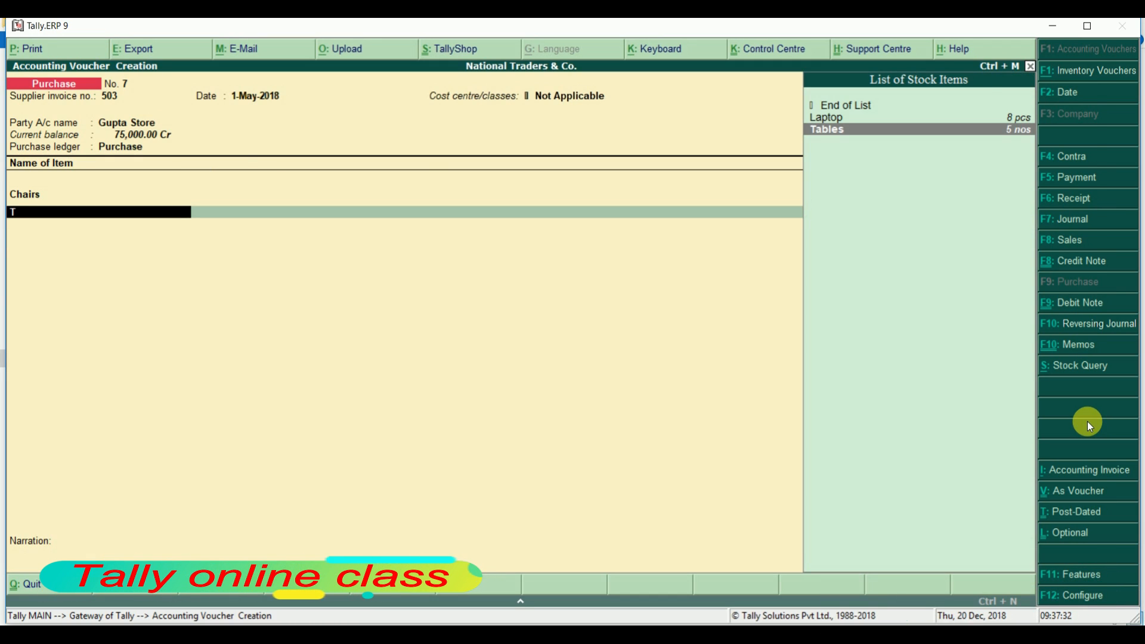
key("Return")
type("D")
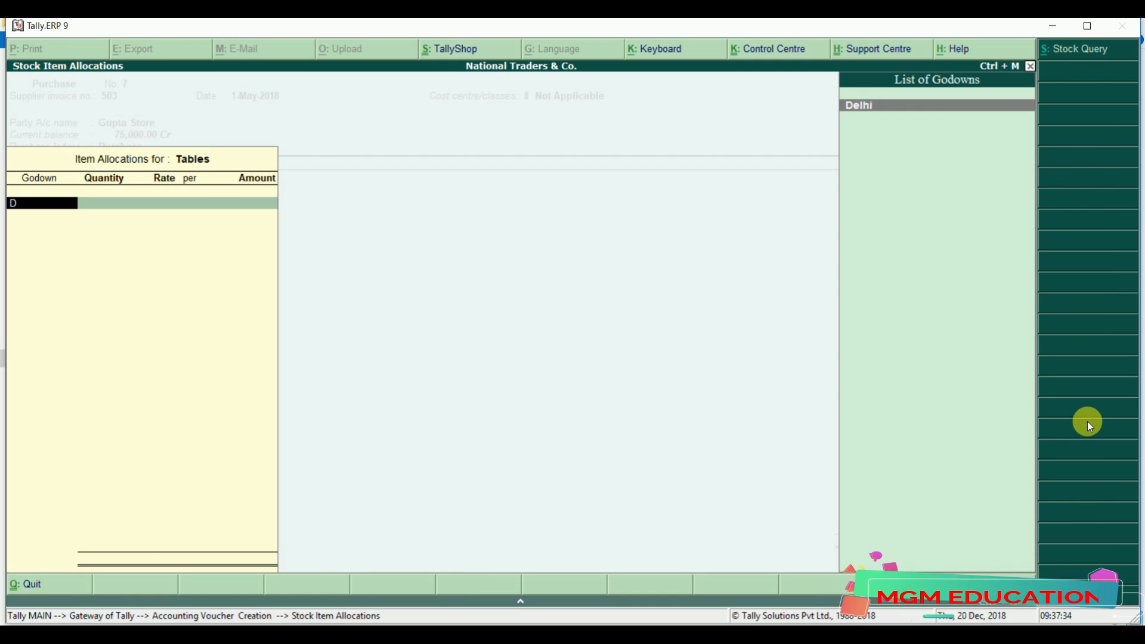
key("Return")
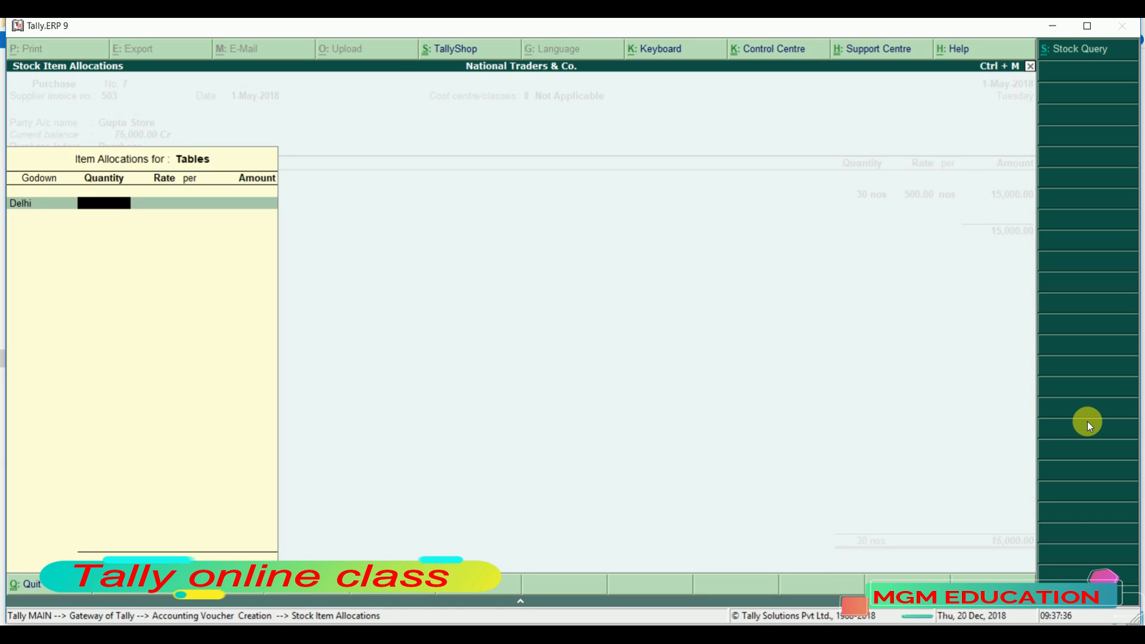
type("25")
key("Return")
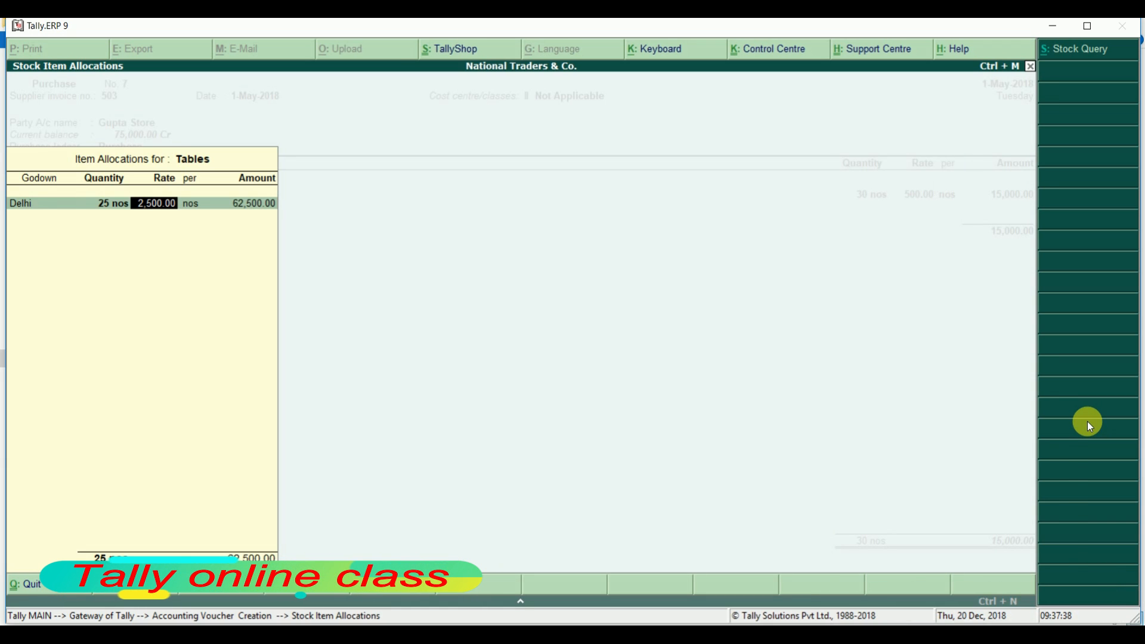
key("Return")
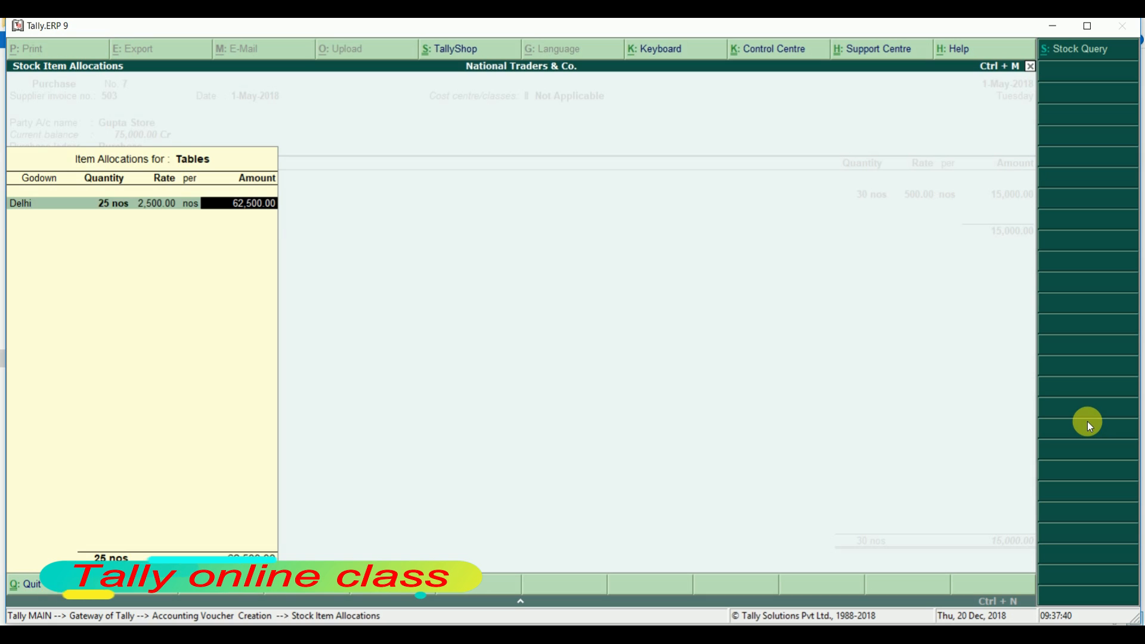
key("Return")
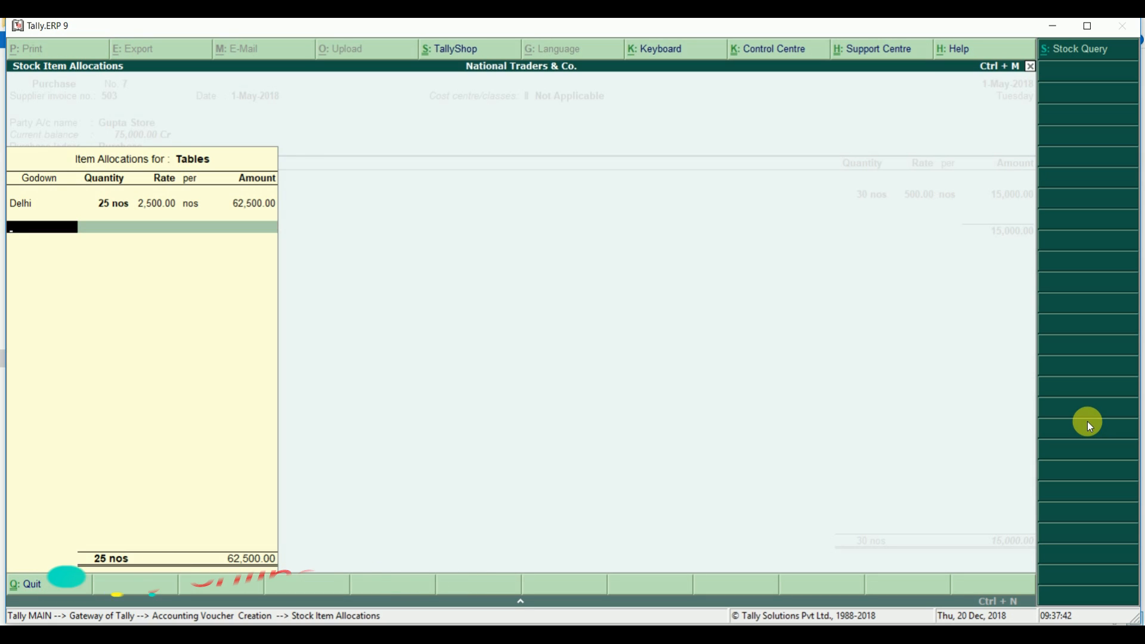
key("Return")
key("Return")
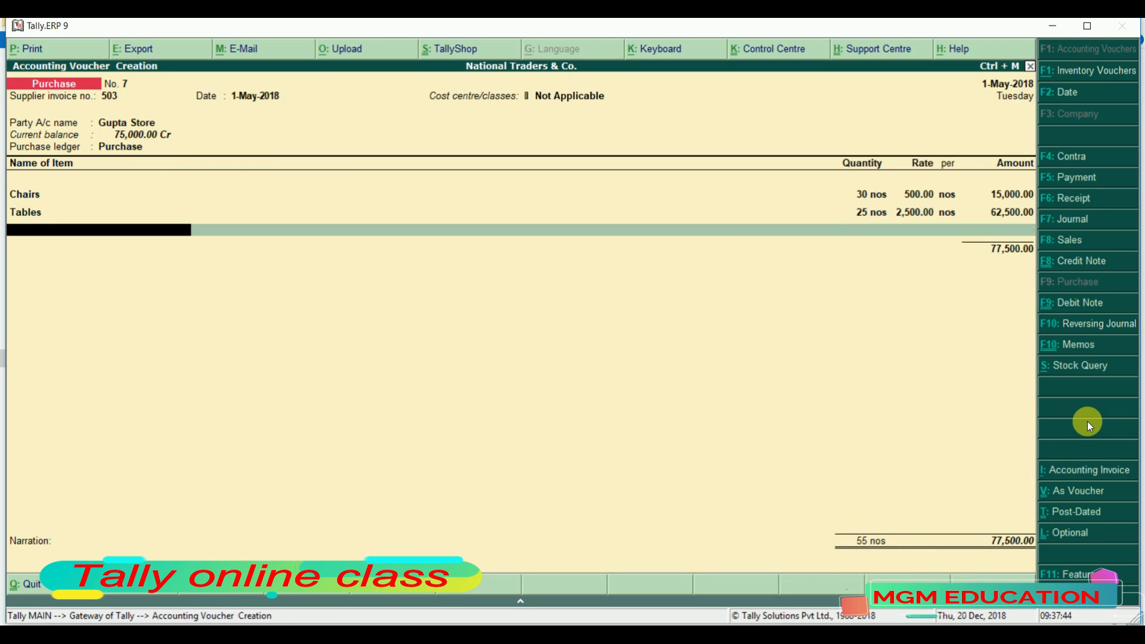
Step: Choose Fan as the third stock item of the purchase voucher
type("A")
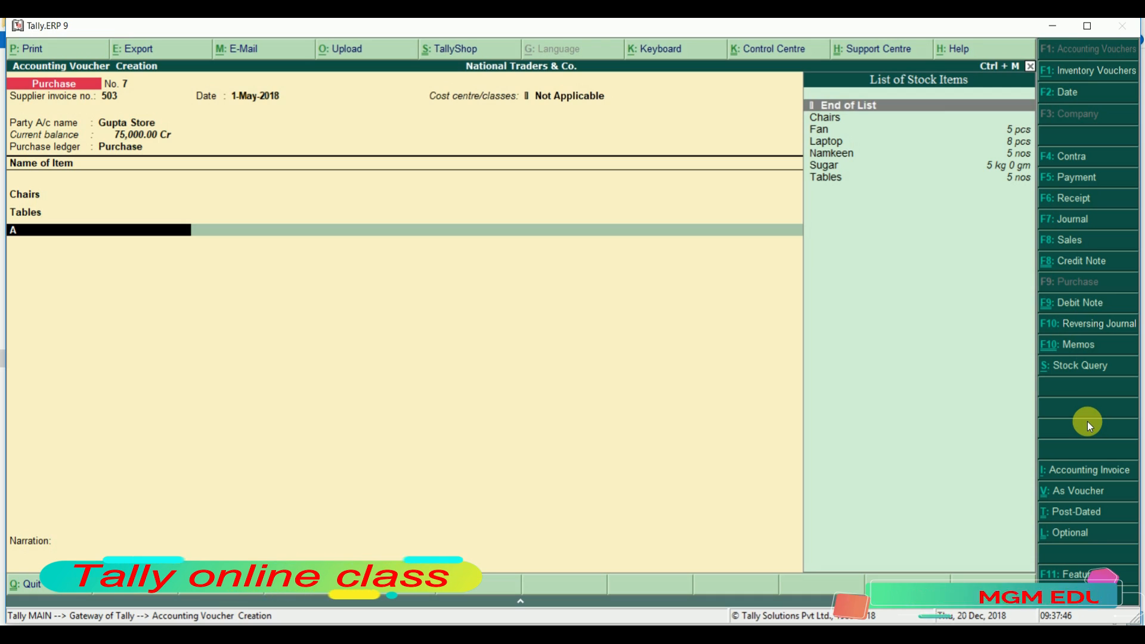
key("Down")
key("Down")
key("Down")
key("Down")
key("Down")
key("Down")
key("Up")
key("Up")
key("Up")
key("Up")
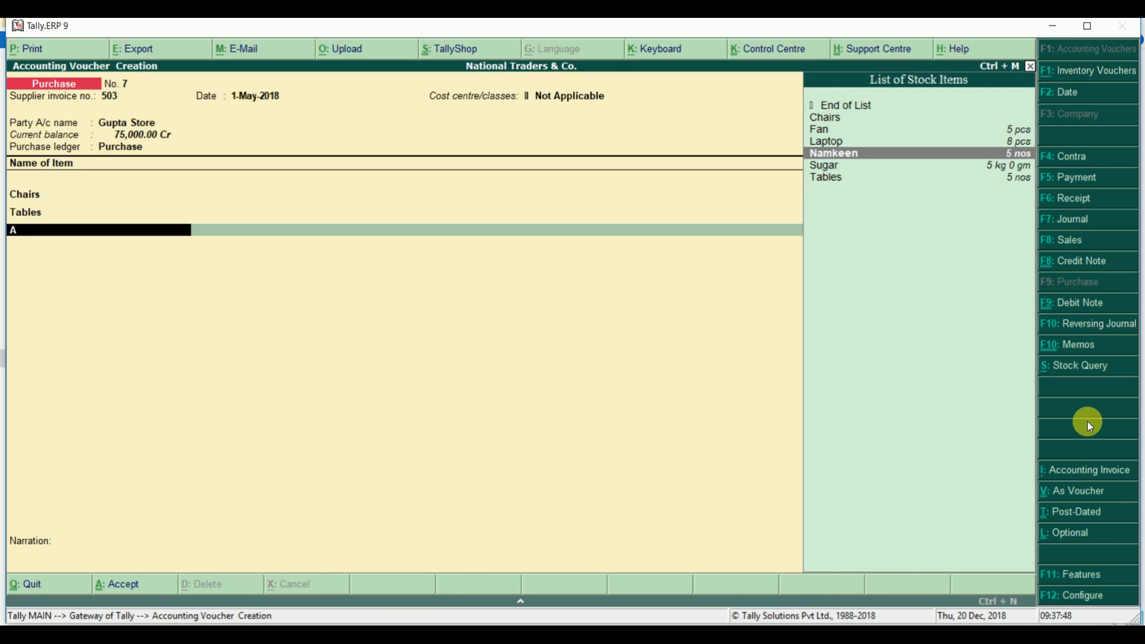
key("Return")
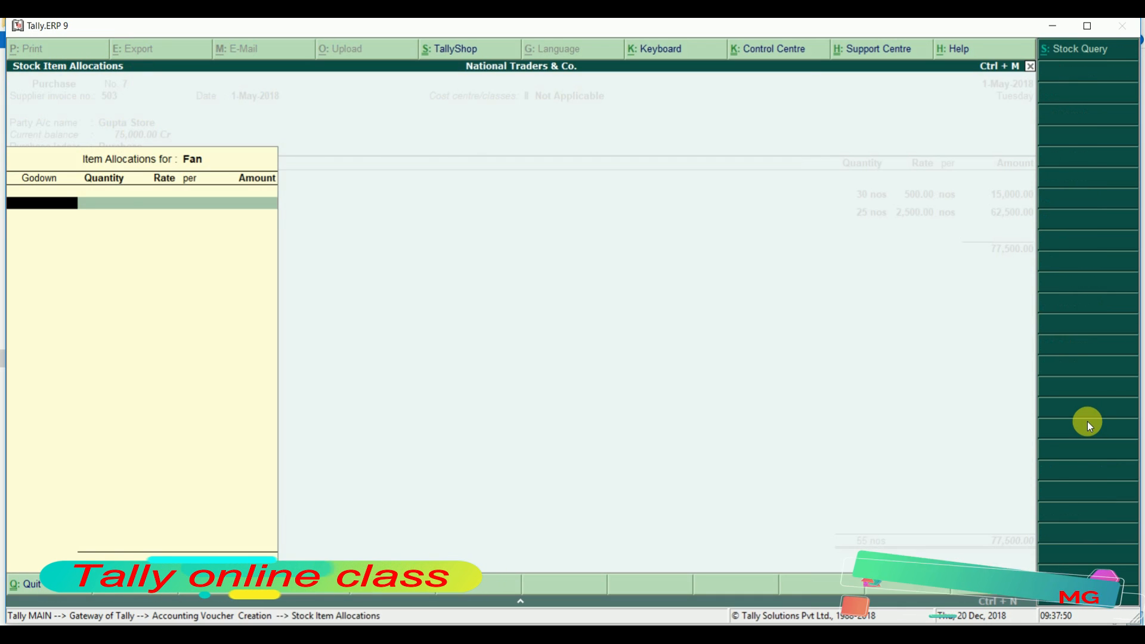
Step: Allocate 10 pcs of Fan to the Delhi godown at a rate of 1,500 and finish the item's allocations
key("Return")
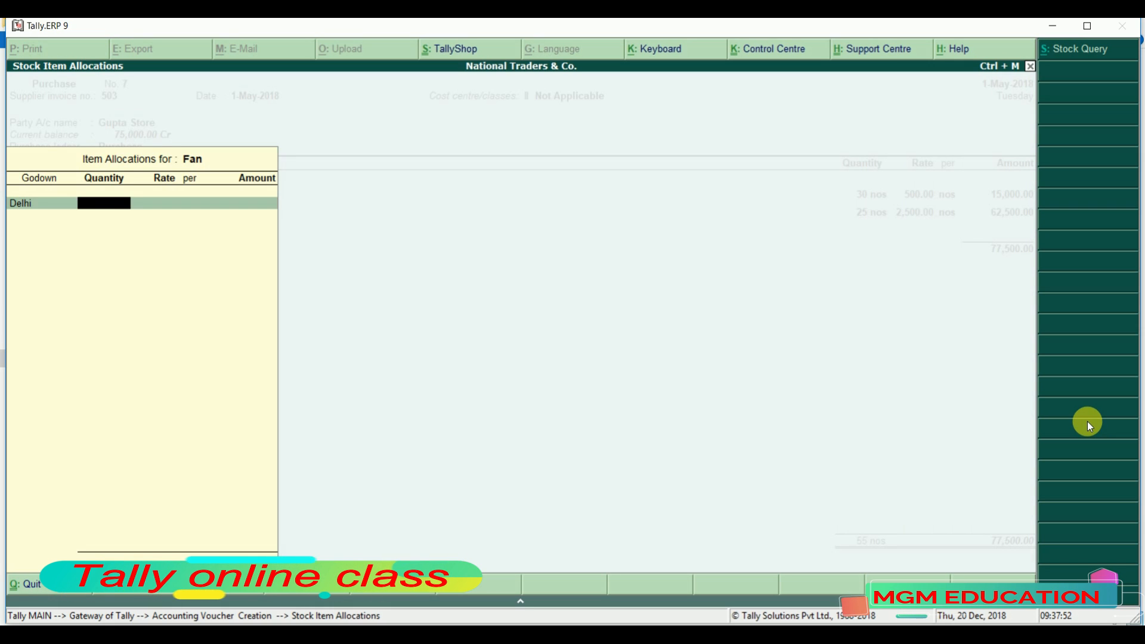
type("10")
key("Return")
type("1500")
key("Return")
key("Return")
key("Return")
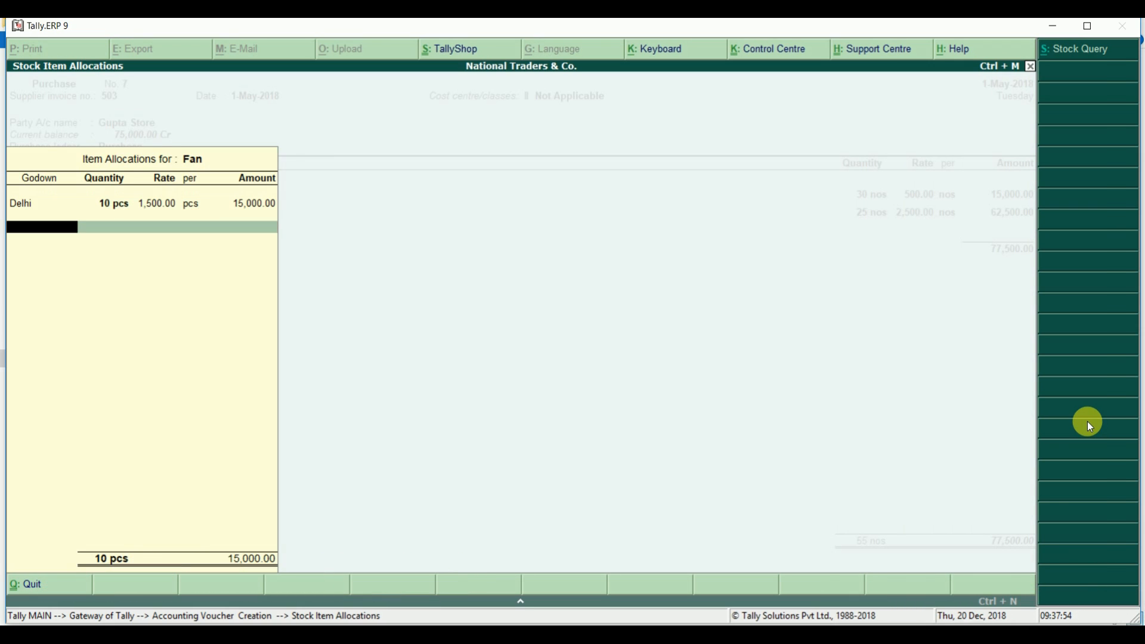
key("Return")
key("Return")
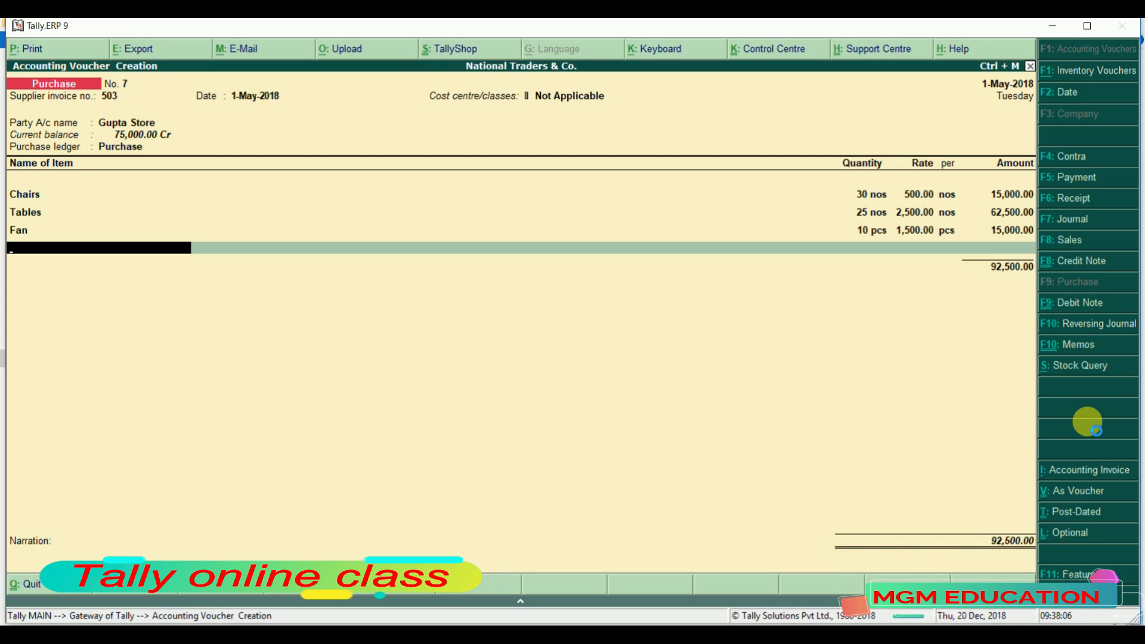
key("alt+c")
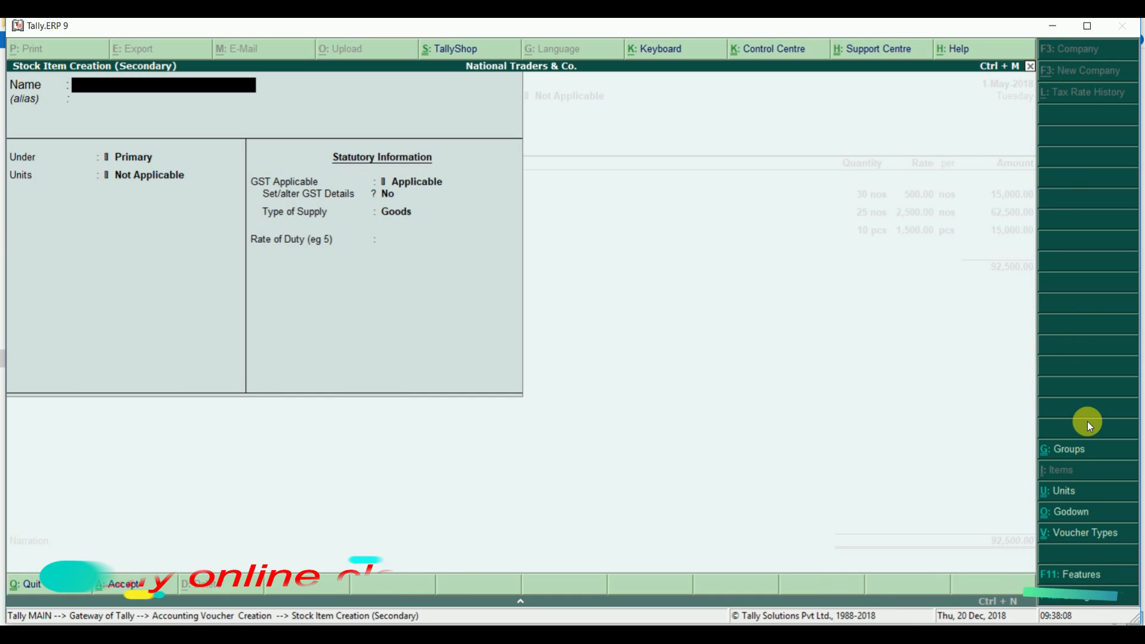
key("Escape")
key("y")
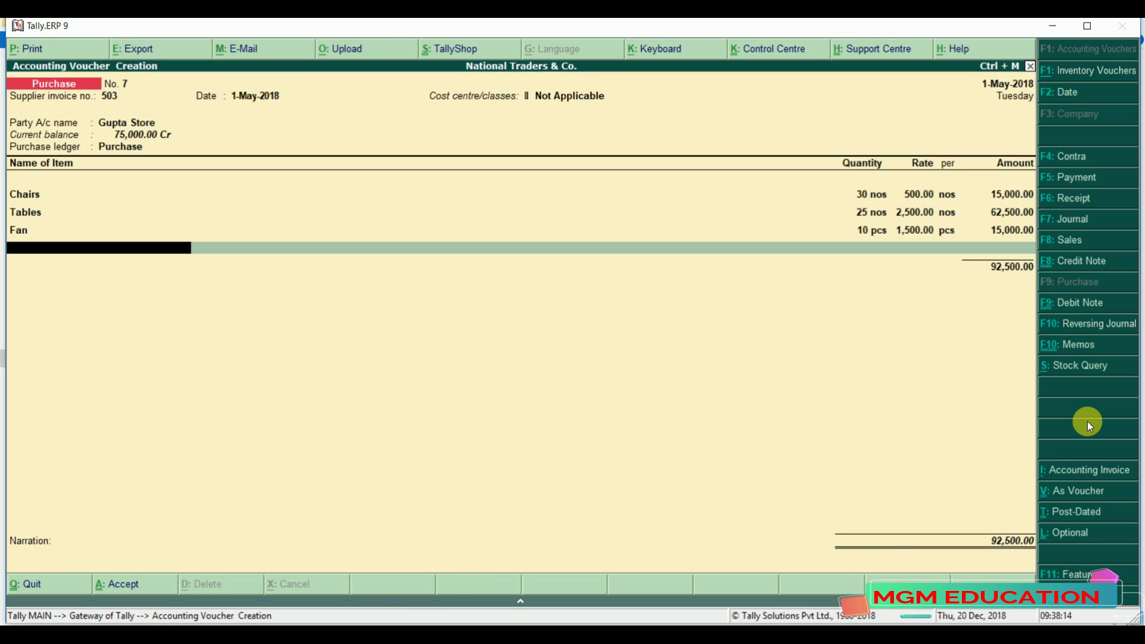
Step: End the voucher's item list, save the purchase with a blank narration and leave voucher entry
key("Return")
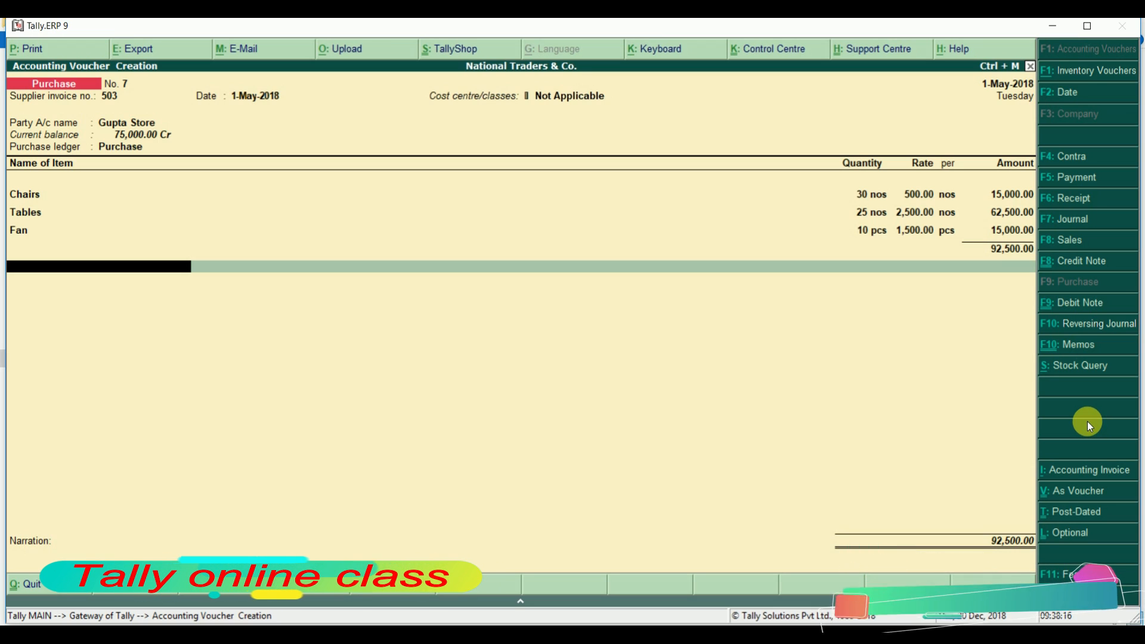
key("Return")
key("Return")
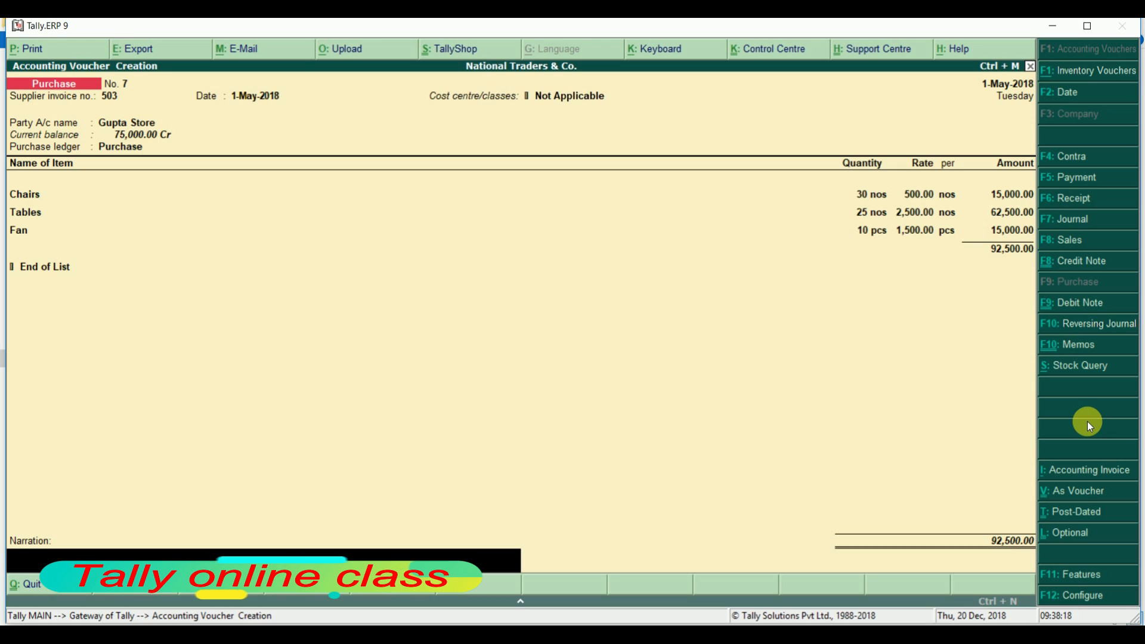
key("Return")
key("Return")
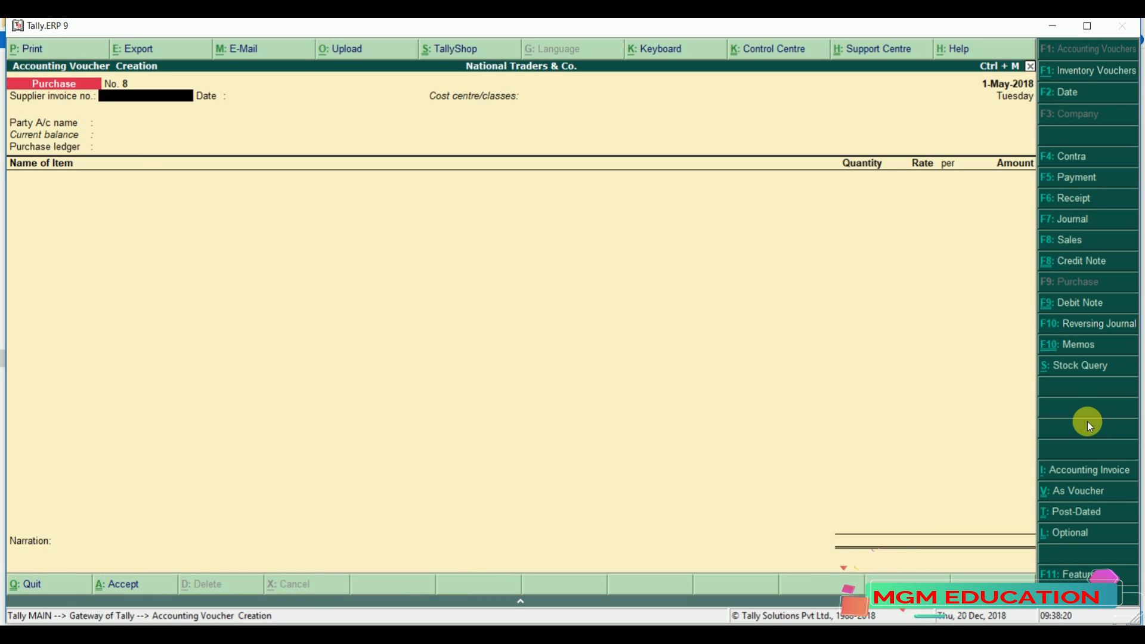
key("Escape")
key("Return")
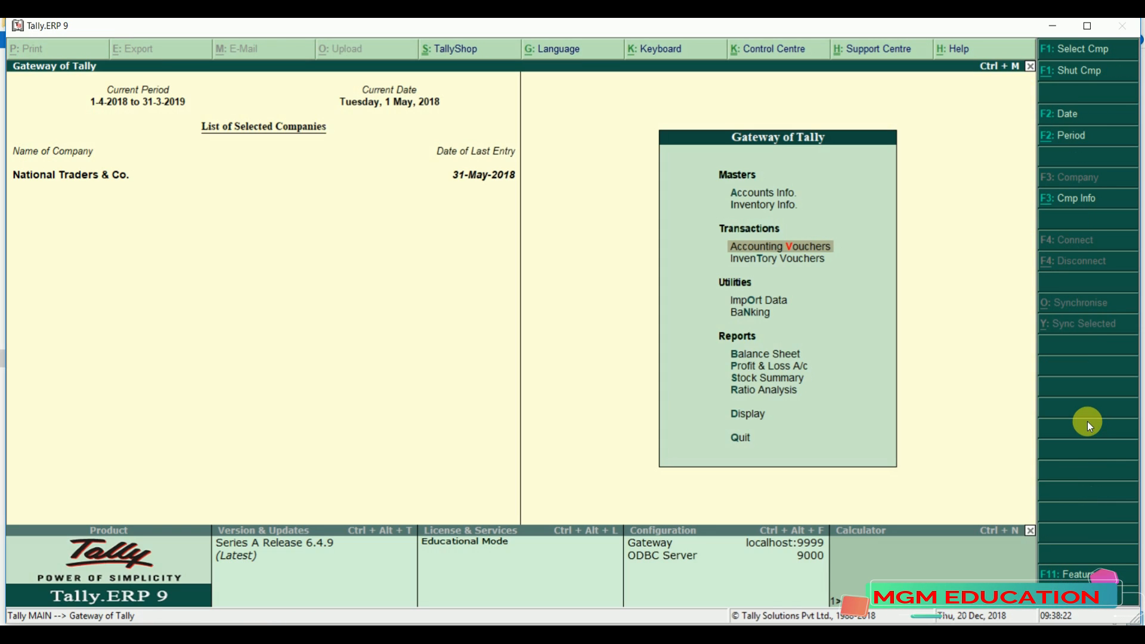
Step: Open the Godowns report among the inventory statements
key("Down")
key("Down")
key("Down")
key("Down")
key("Down")
key("Down")
key("Down")
key("Down")
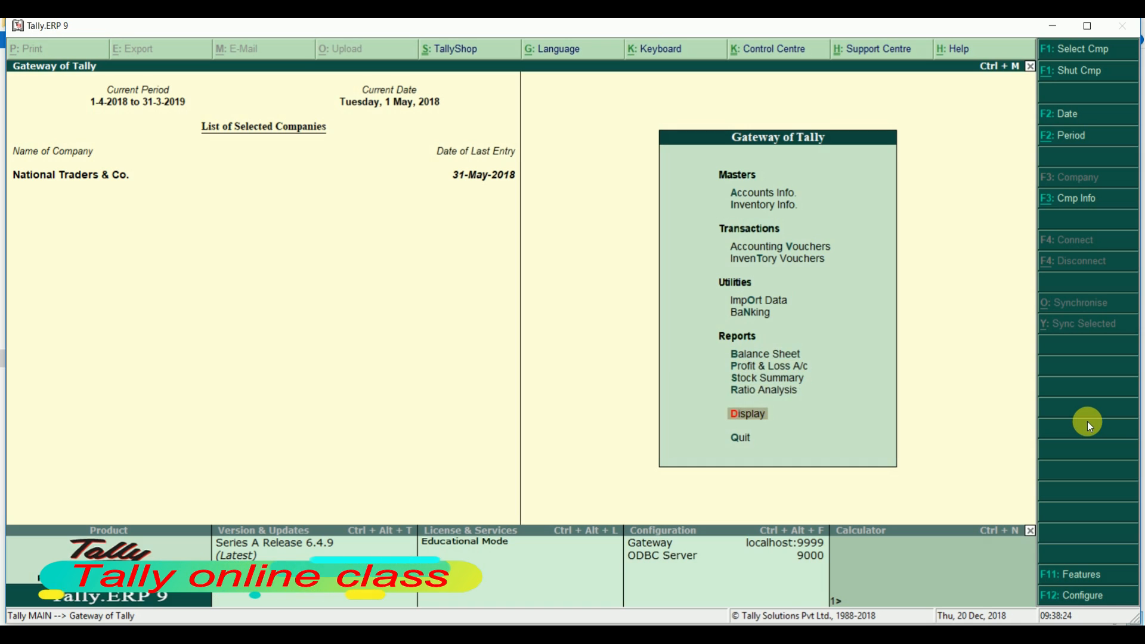
key("Return")
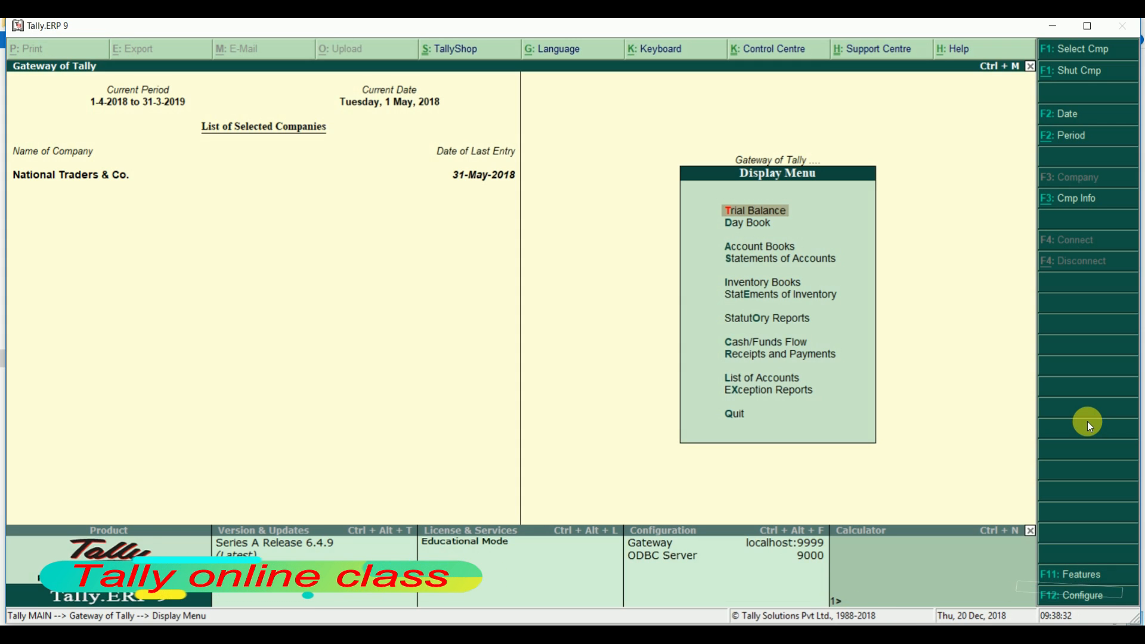
key("Down")
key("Down")
key("Down")
key("Down")
key("Down")
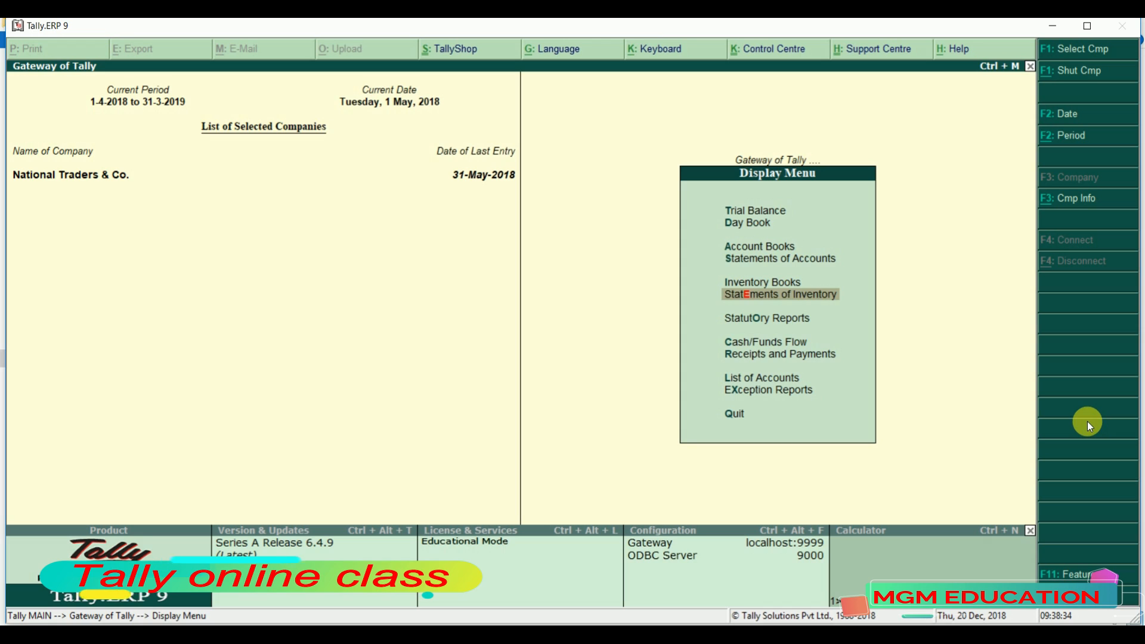
key("Return")
key("Return")
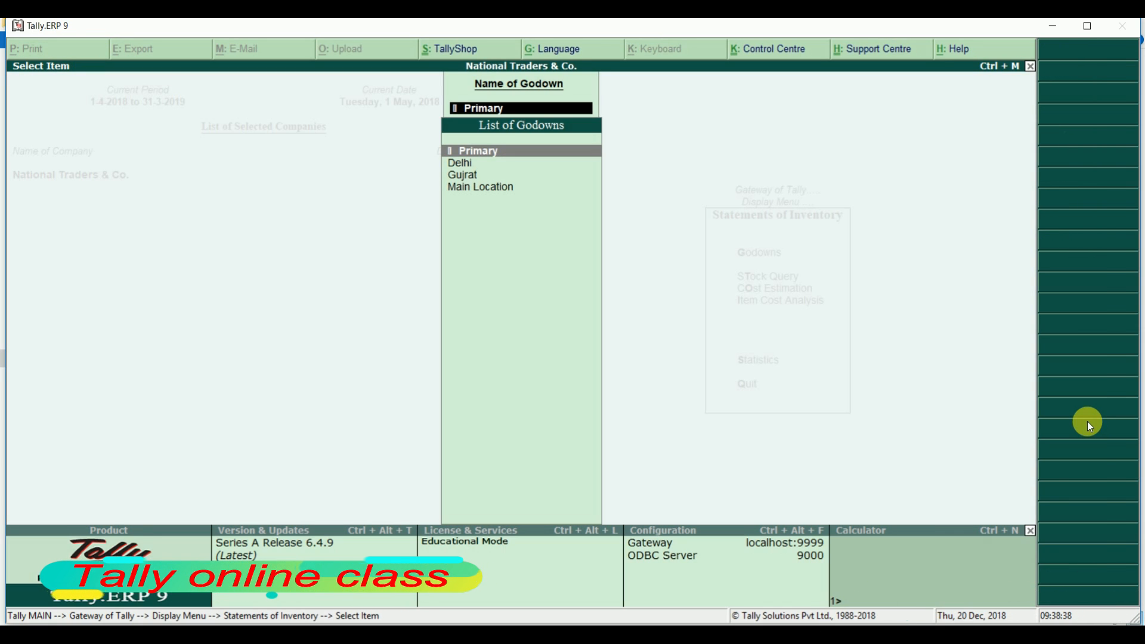
Step: Display the Delhi godown's summary and drill down into its Electronics stock group
key("Down")
key("Down")
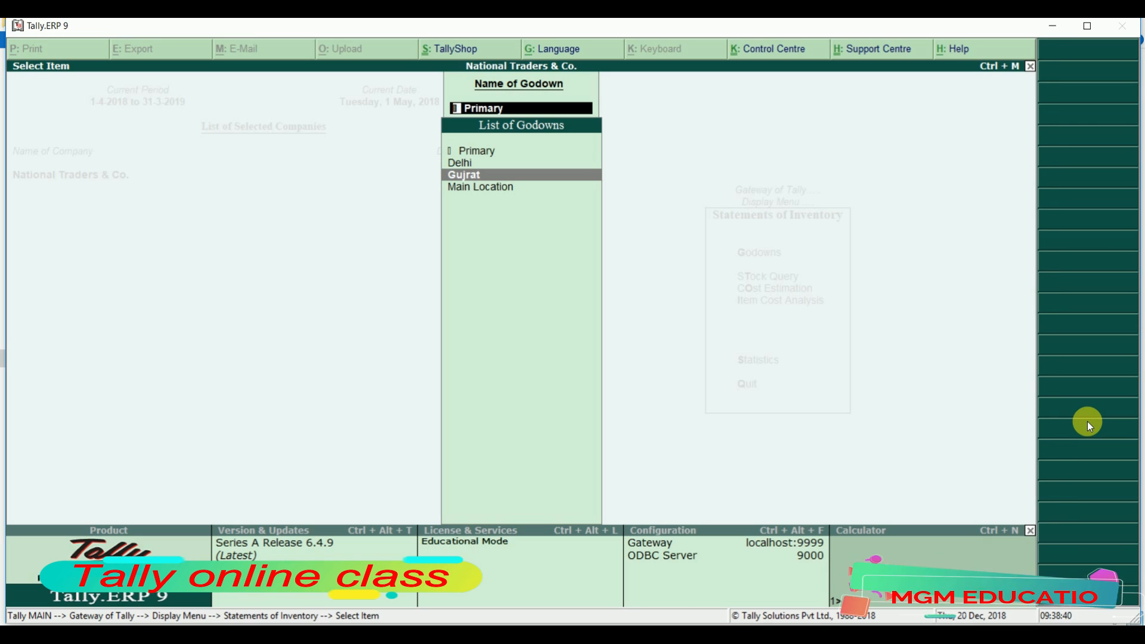
key("Up")
key("Return")
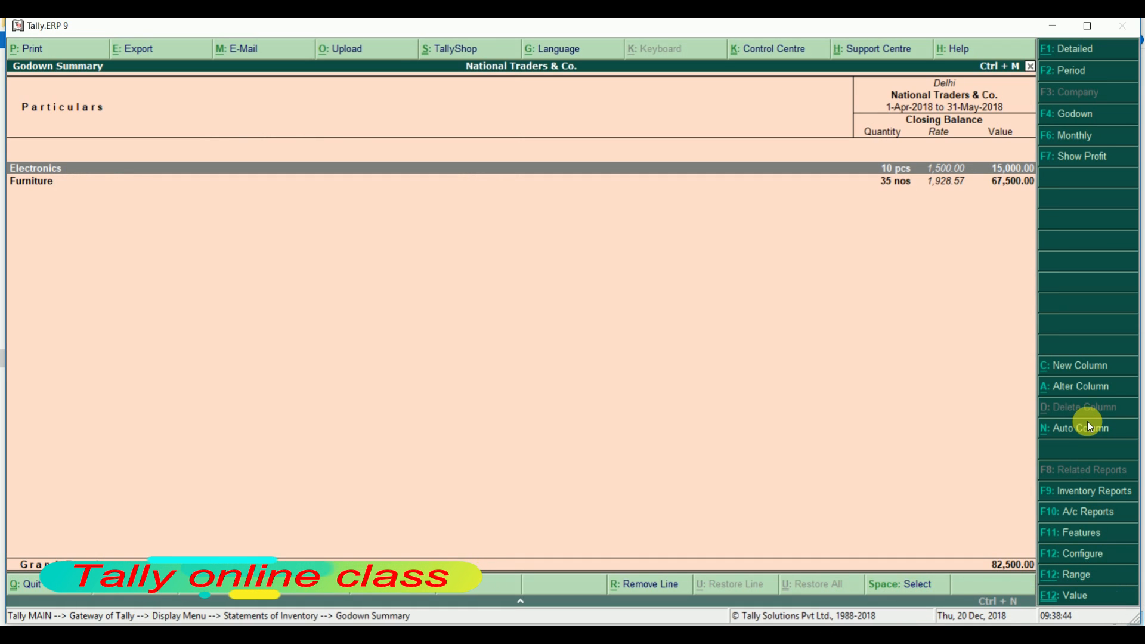
key("Return")
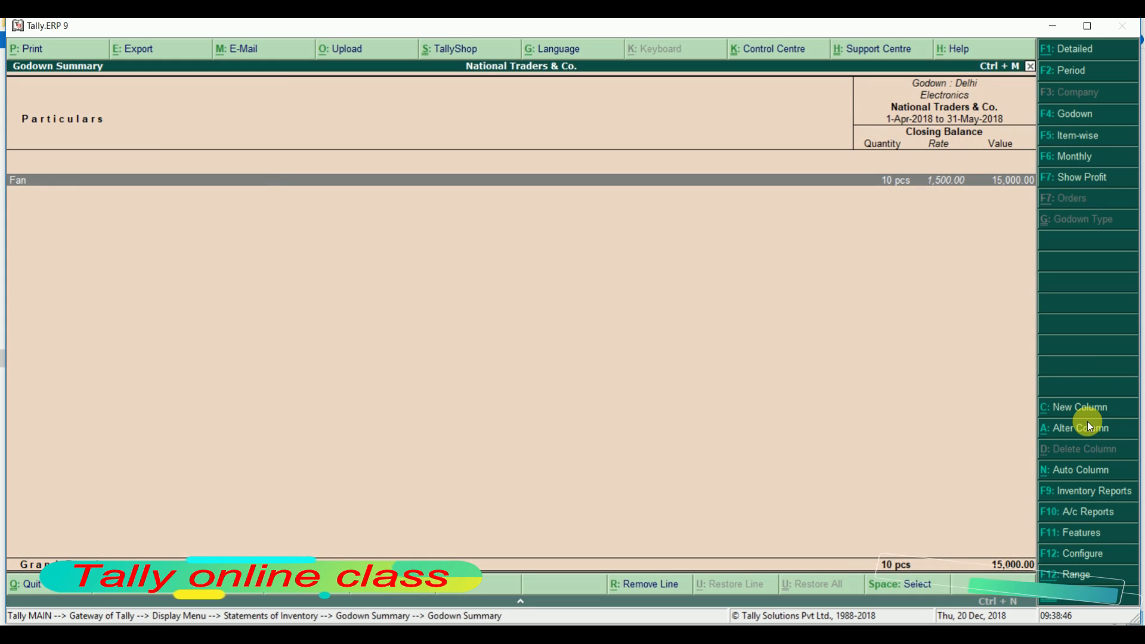
Step: View the Furniture stock group in the Delhi godown and return to the godown list
key("Escape")
key("Down")
key("Return")
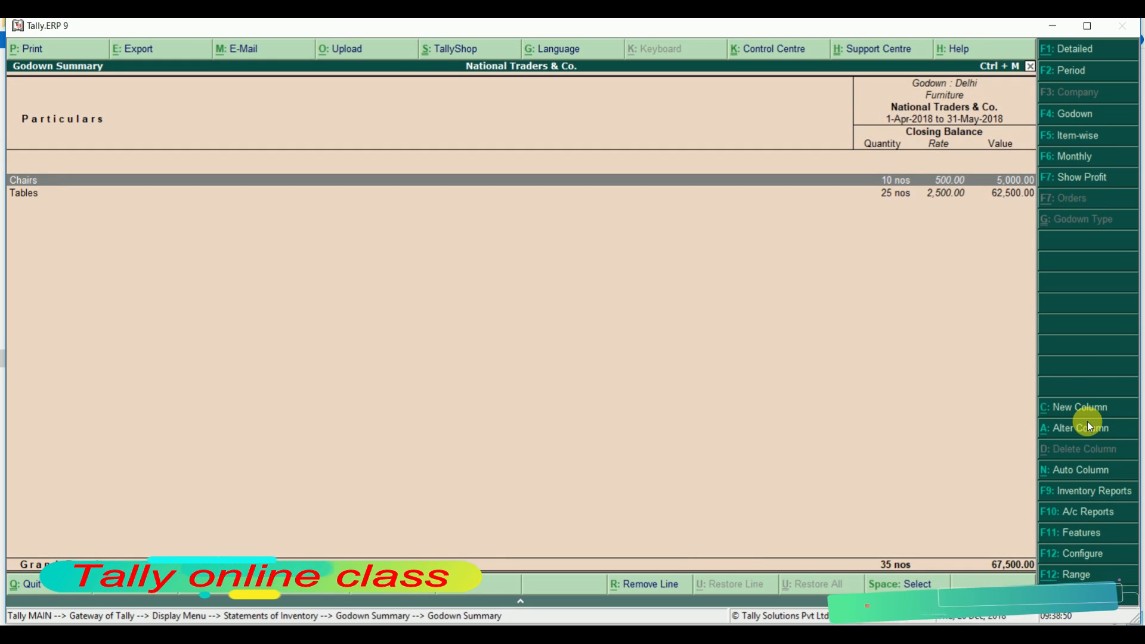
key("Escape")
key("Escape")
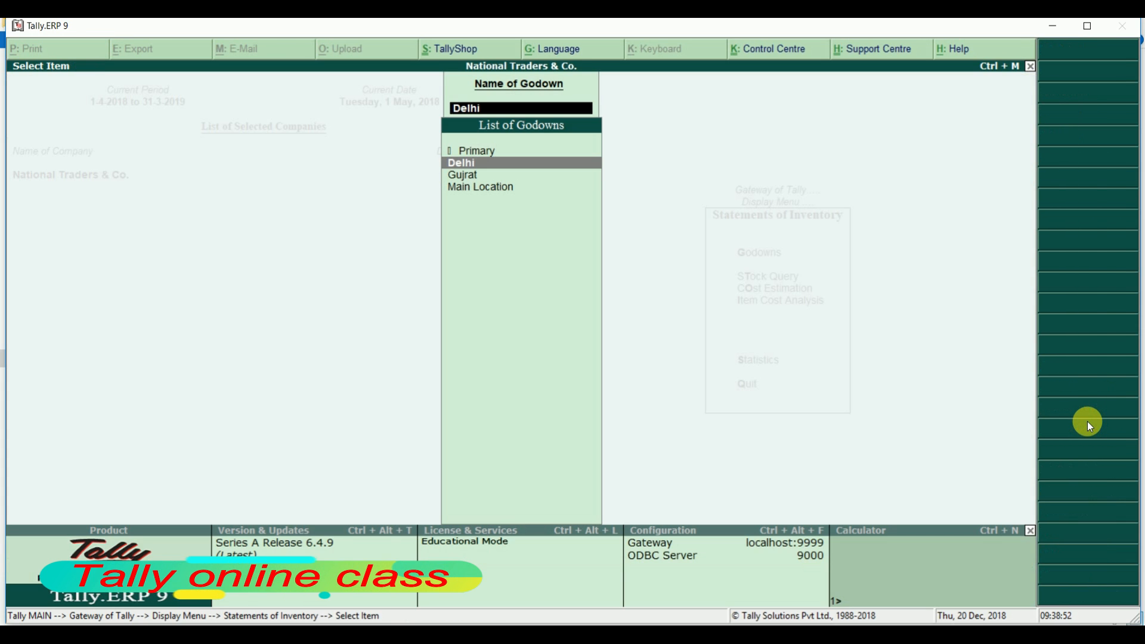
Step: Display the Gujrat godown's summary and drill down into its Furniture stock group
key("Down")
key("Return")
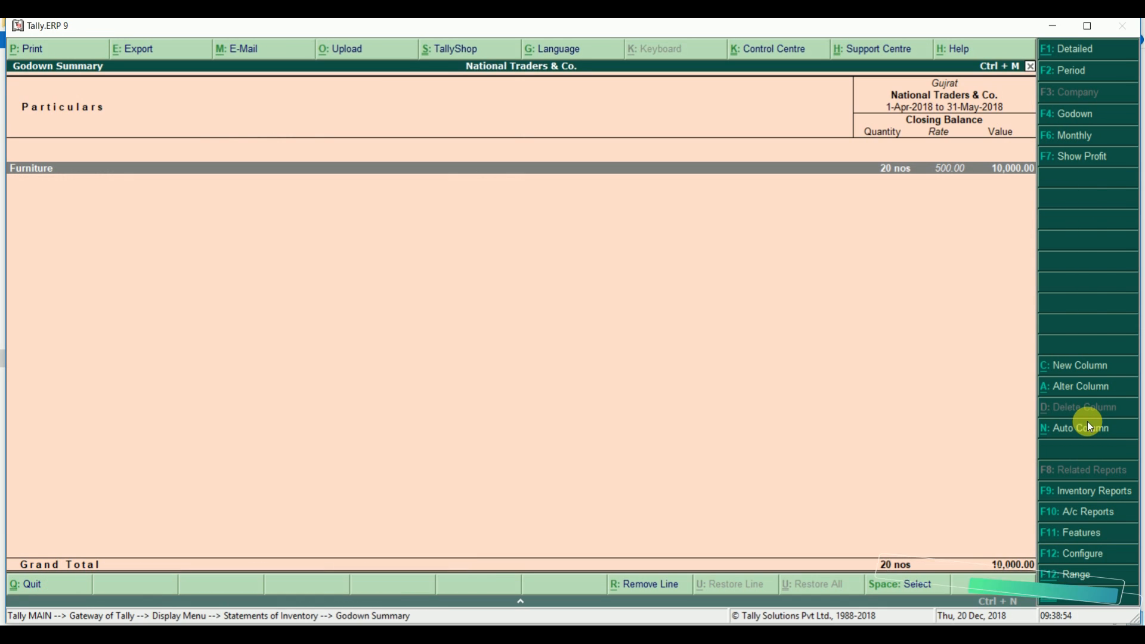
key("Return")
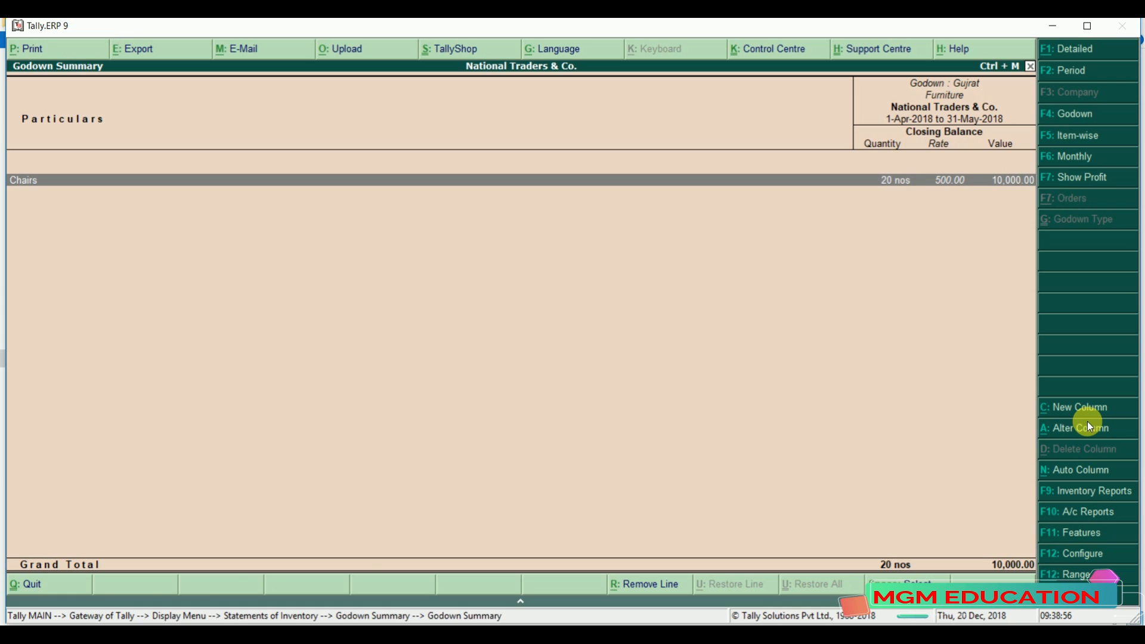
key("Return")
key("Escape")
key("Escape")
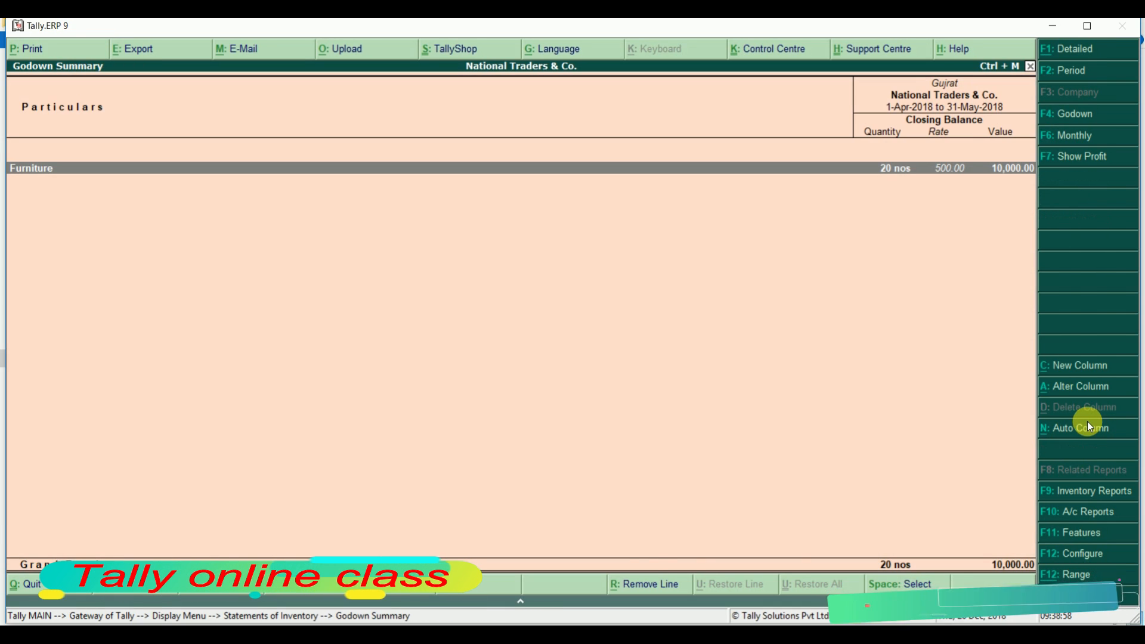
Step: Display the Main Location godown's summary, look through its stock groups and return to the Gateway of Tally
key("Escape")
key("Down")
key("Return")
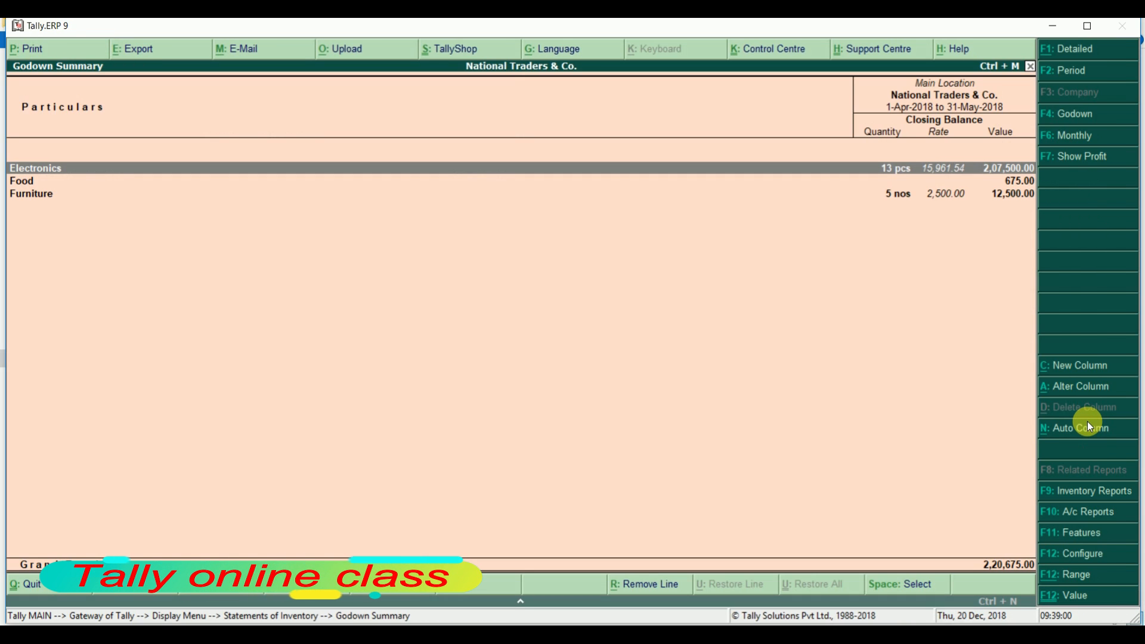
key("Down")
key("Down")
key("Up")
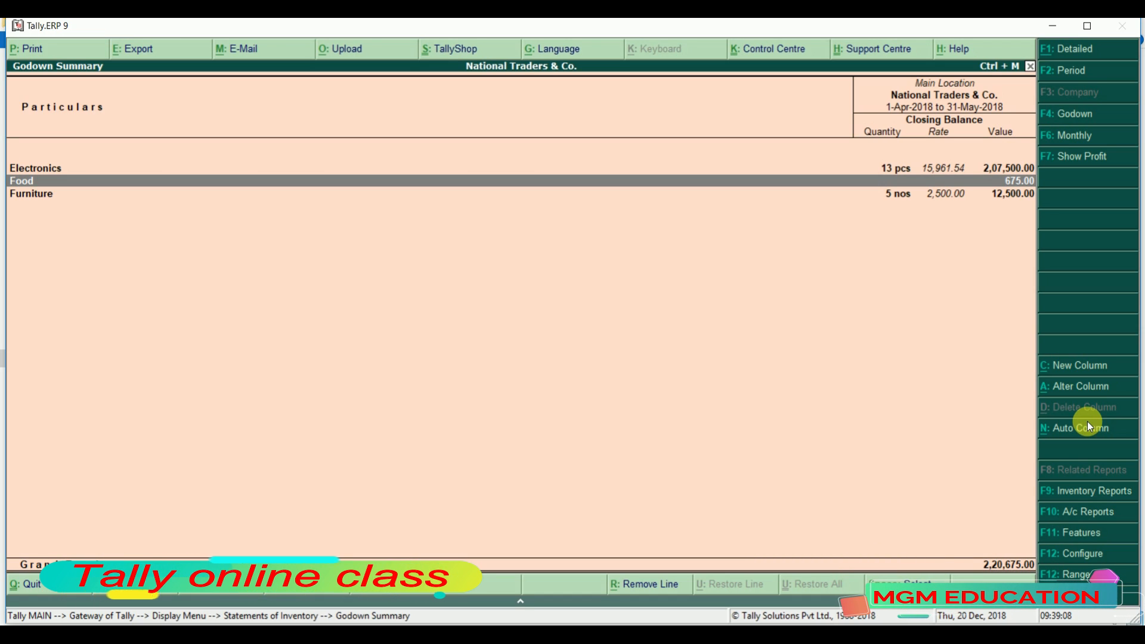
key("Escape")
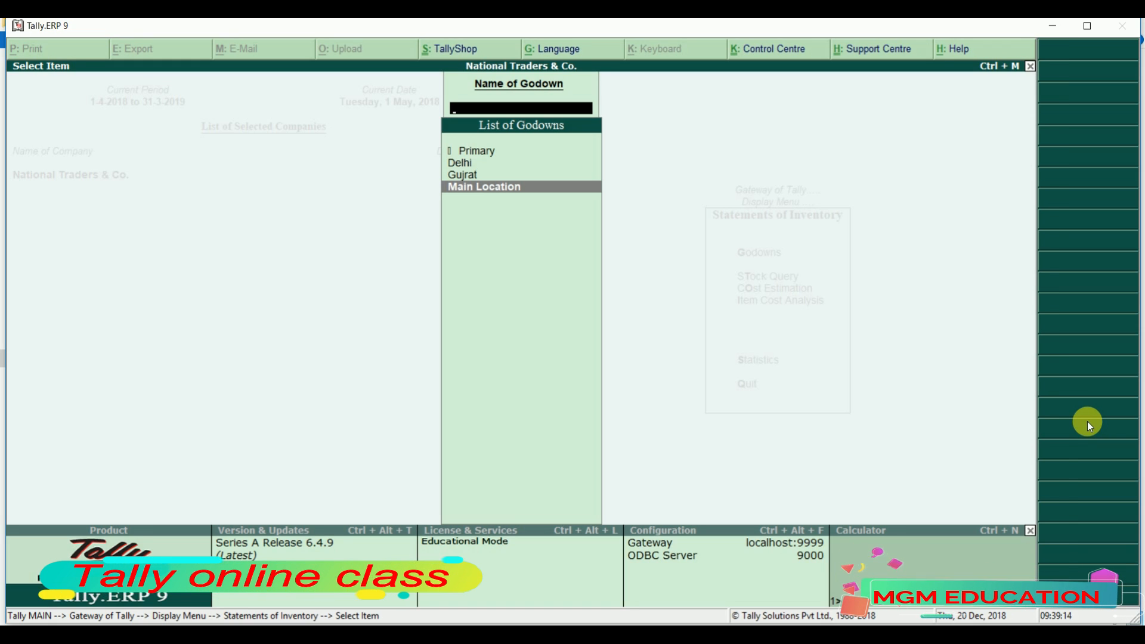
key("Escape")
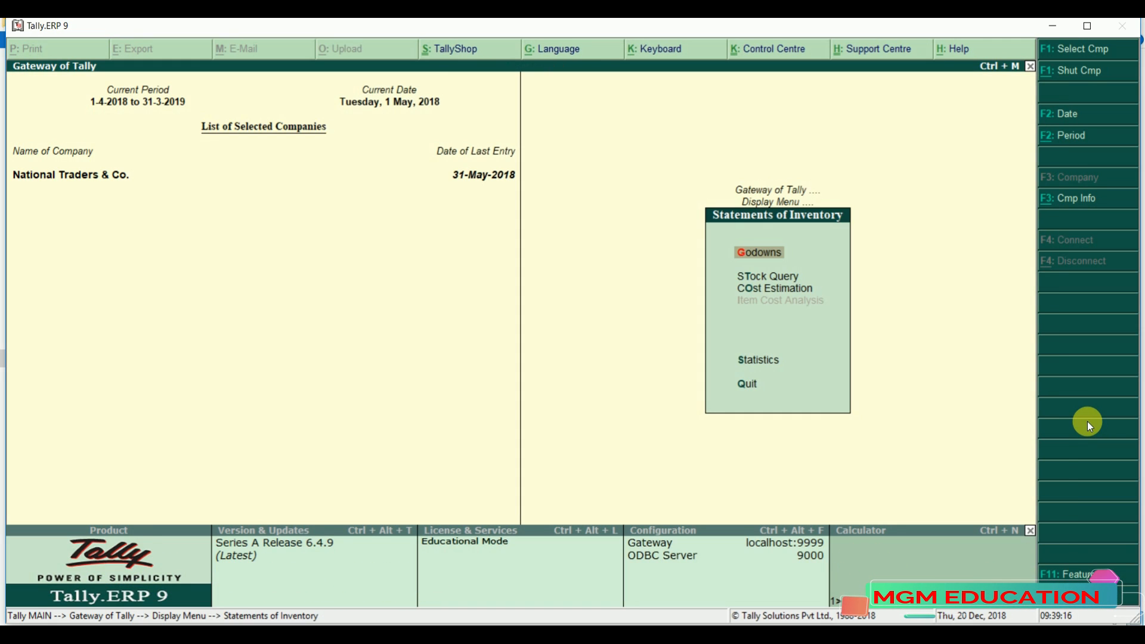
key("Escape")
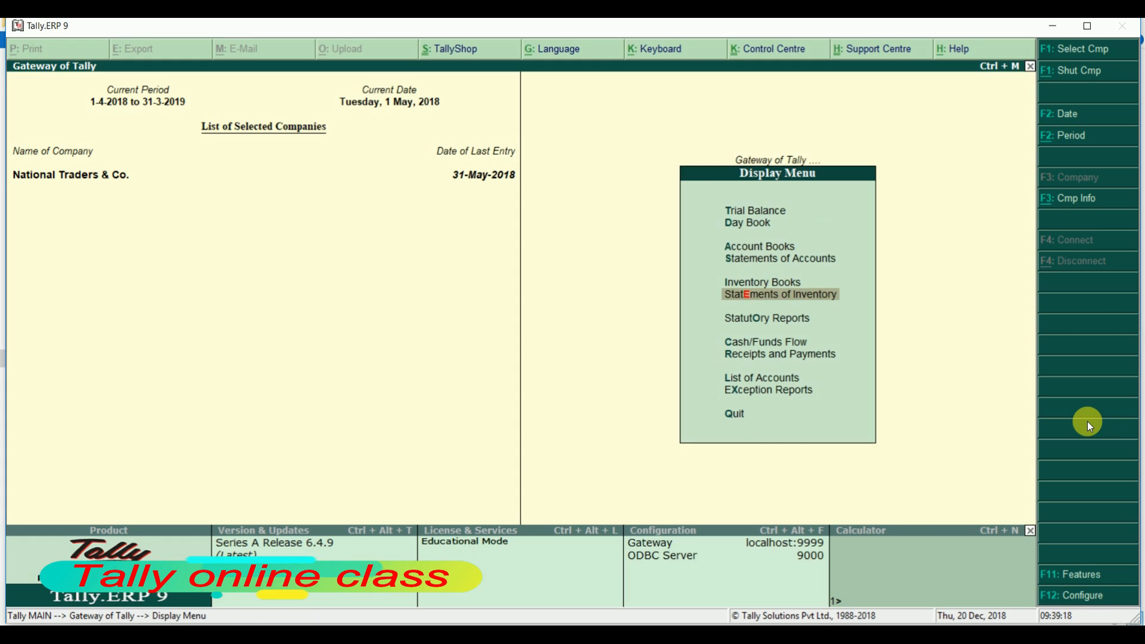
key("Escape")
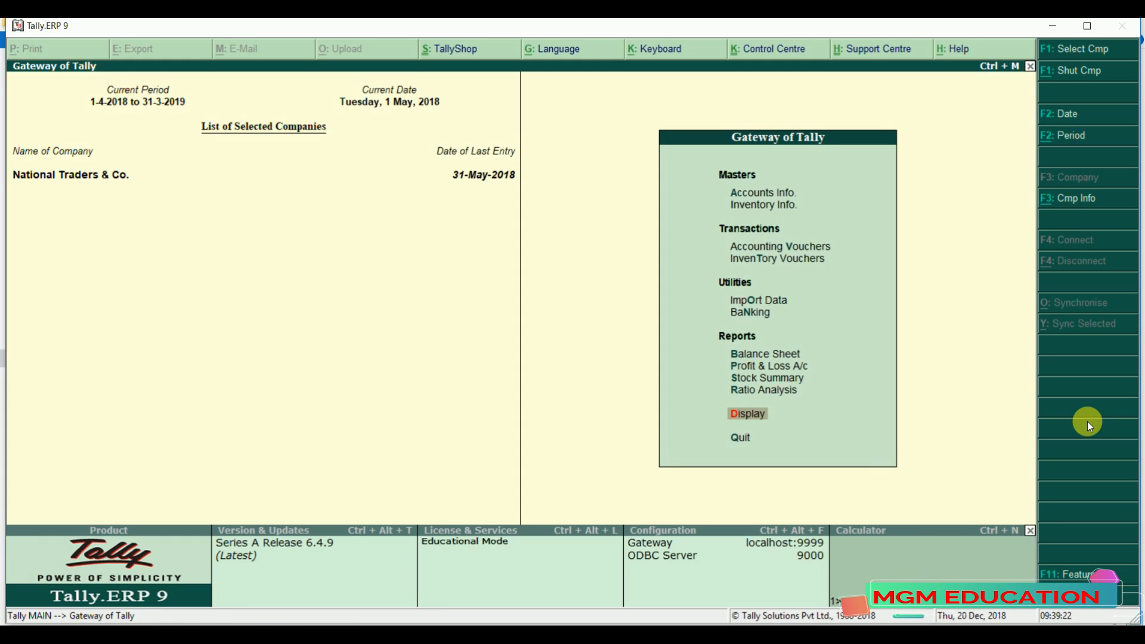
Step: Start a sales voucher with reference number 601 and keep the cost centre class as Not Applicable
key("Up")
key("Up")
key("Up")
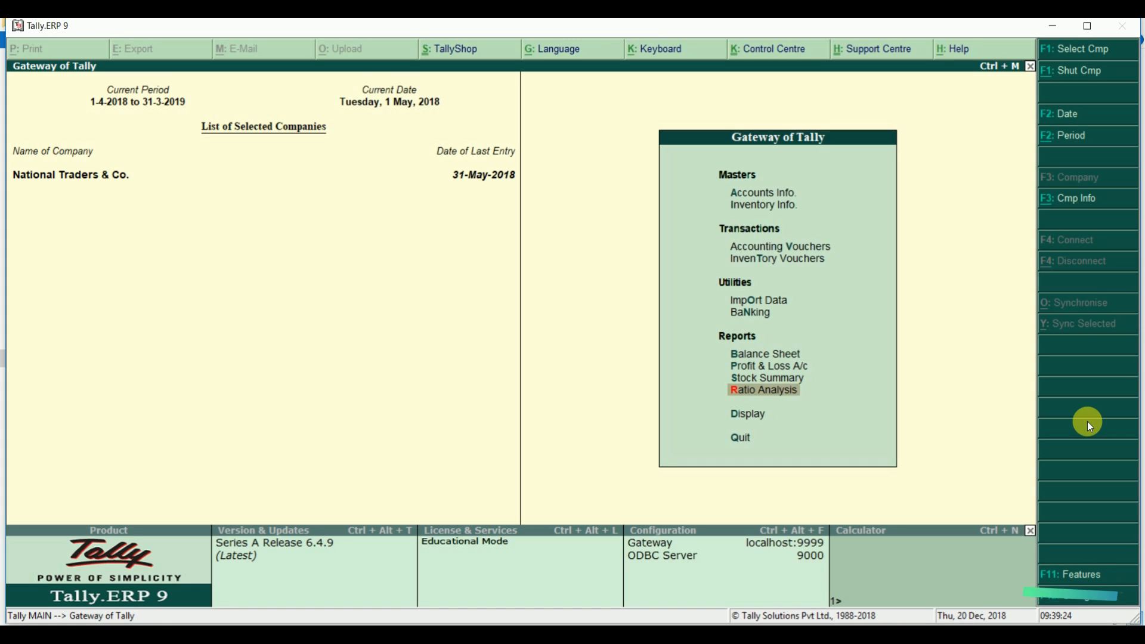
key("Up")
key("Up")
key("Return")
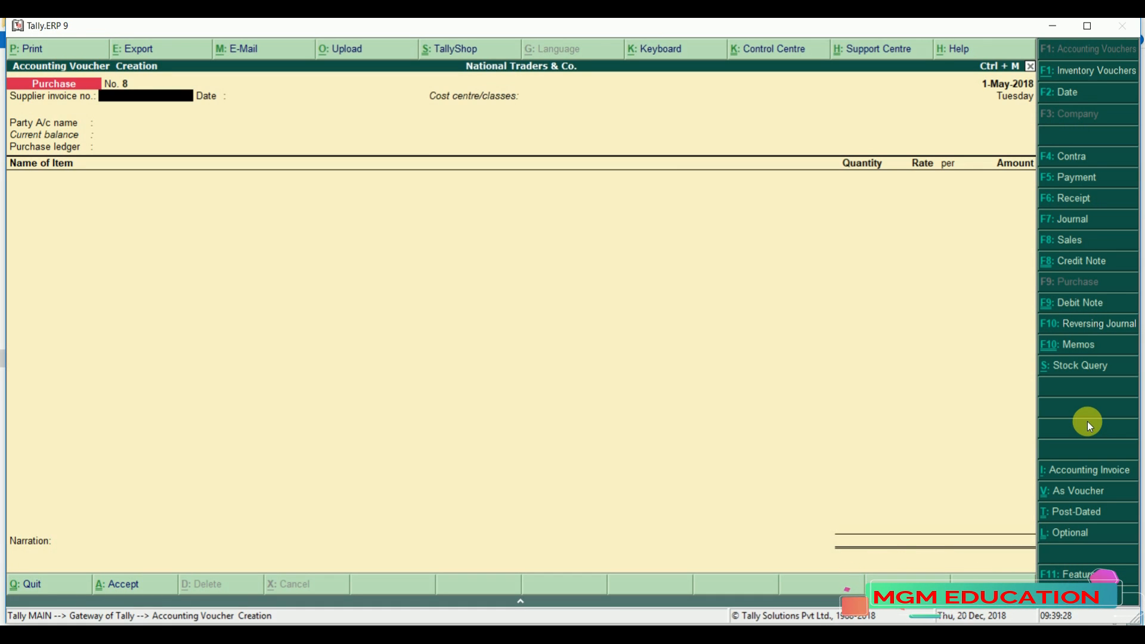
key("F8")
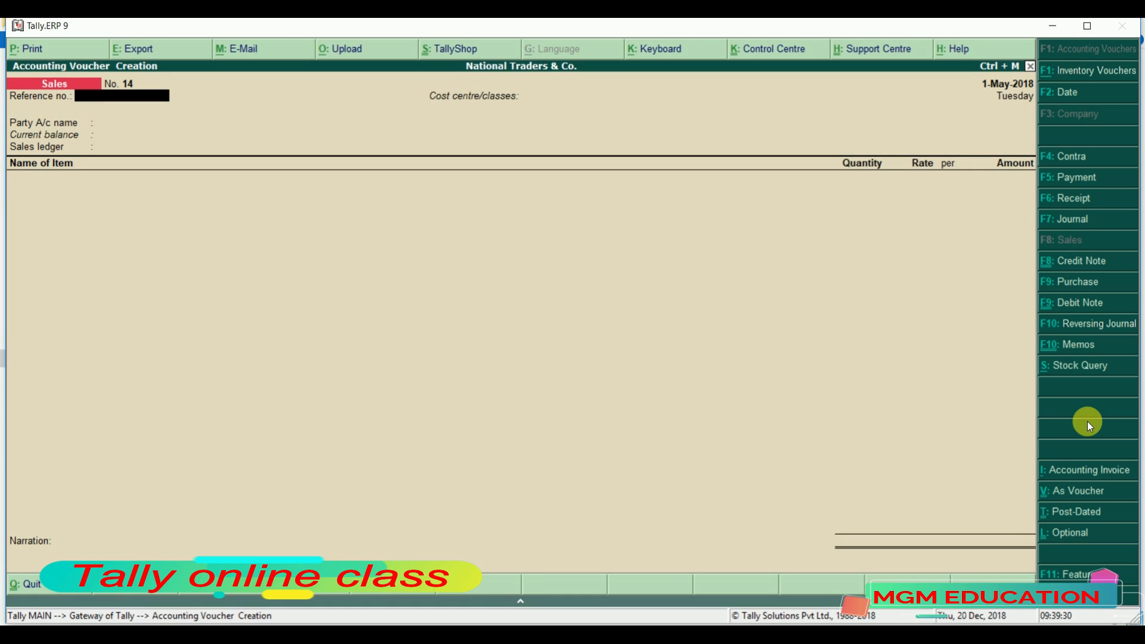
type("601")
key("Return")
key("Return")
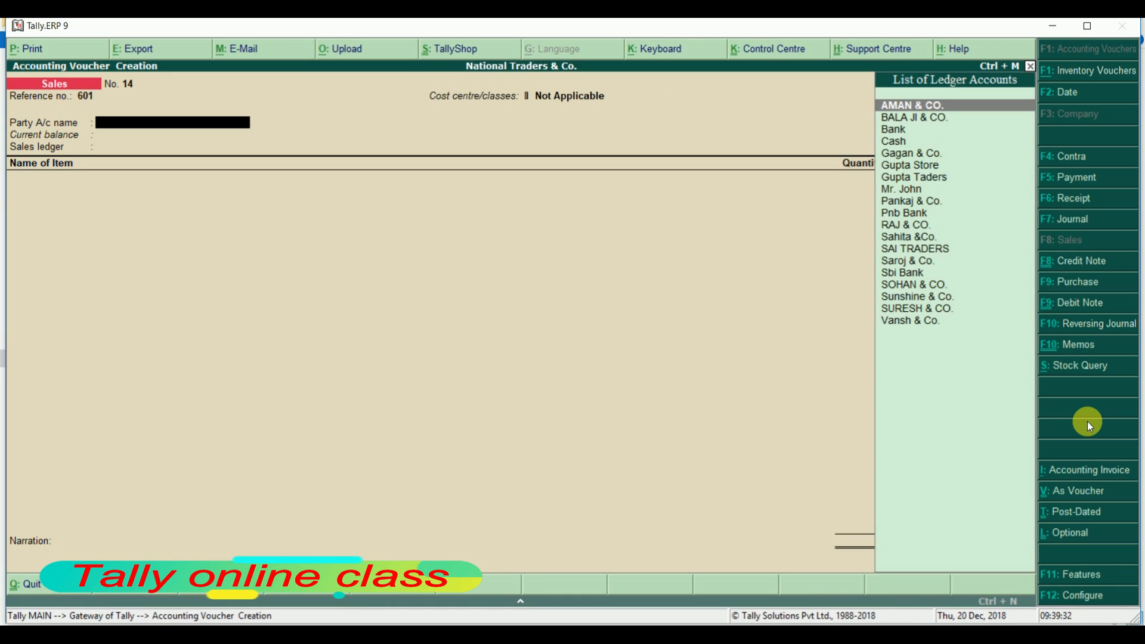
Step: Start a new party ledger from the sales voucher and name it Saraswati Store without an alias
key("alt+c")
type("D")
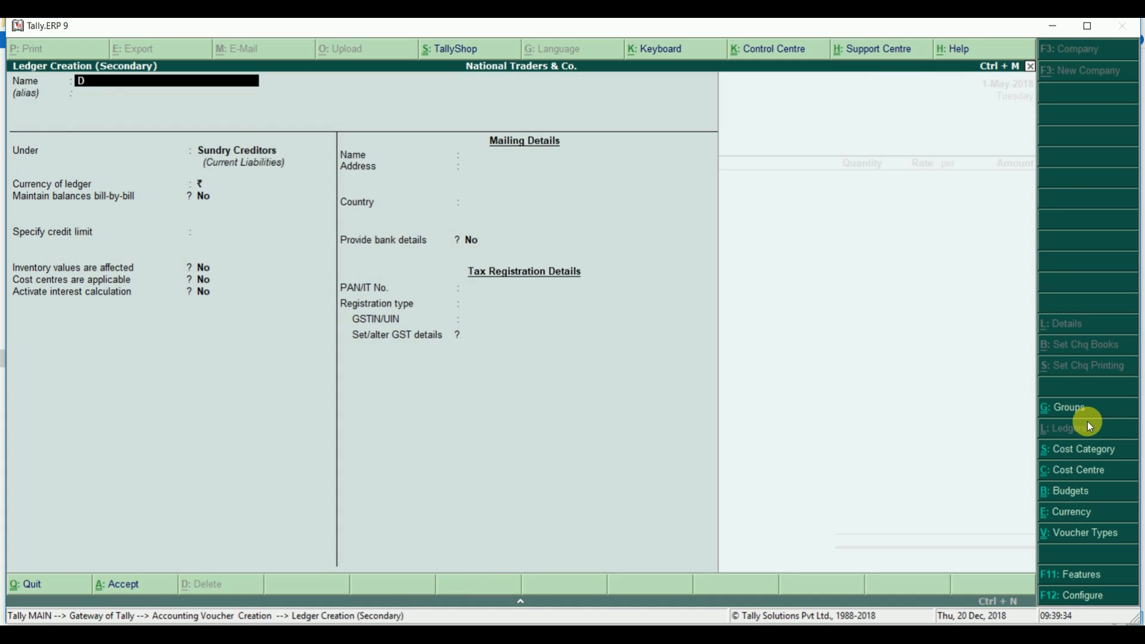
type("e")
key("BackSpace")
key("BackSpace")
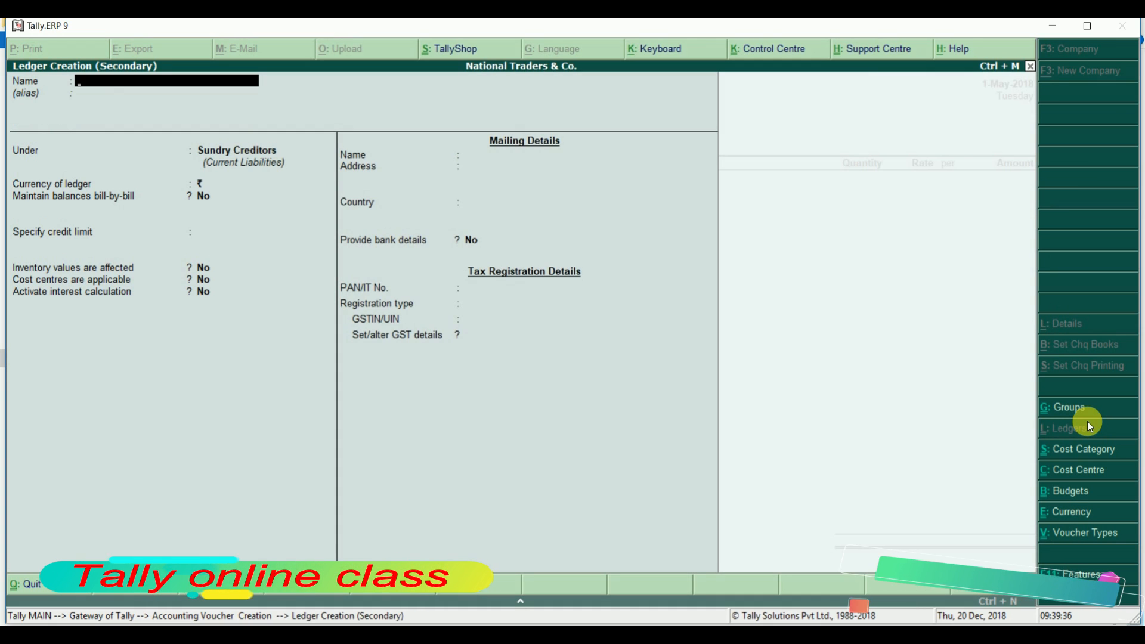
type("Saras")
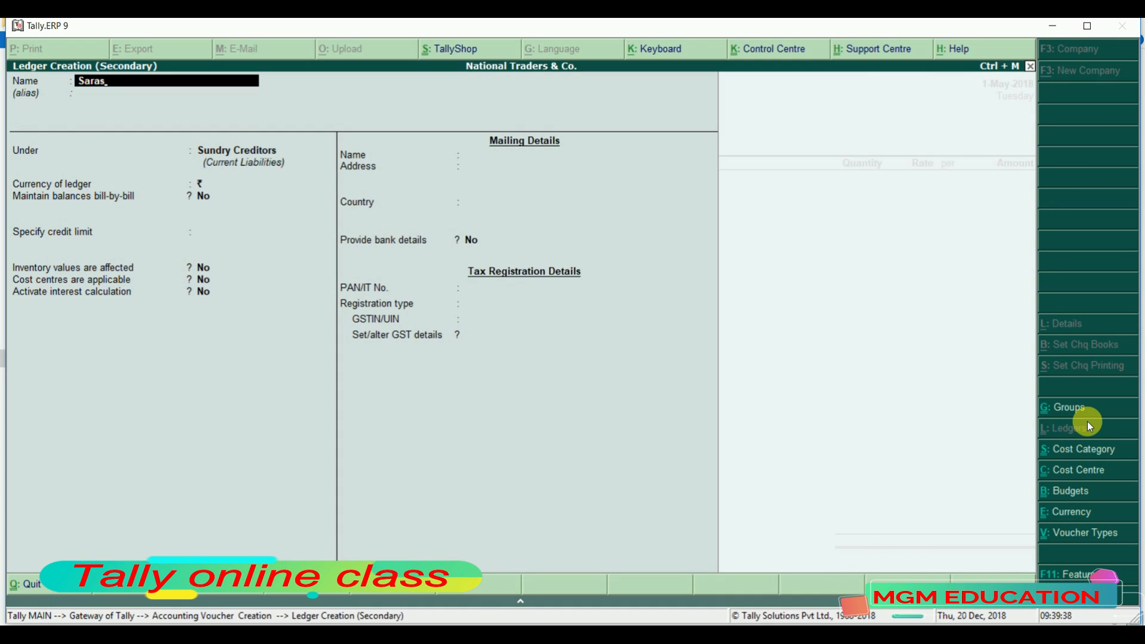
type("wati Store")
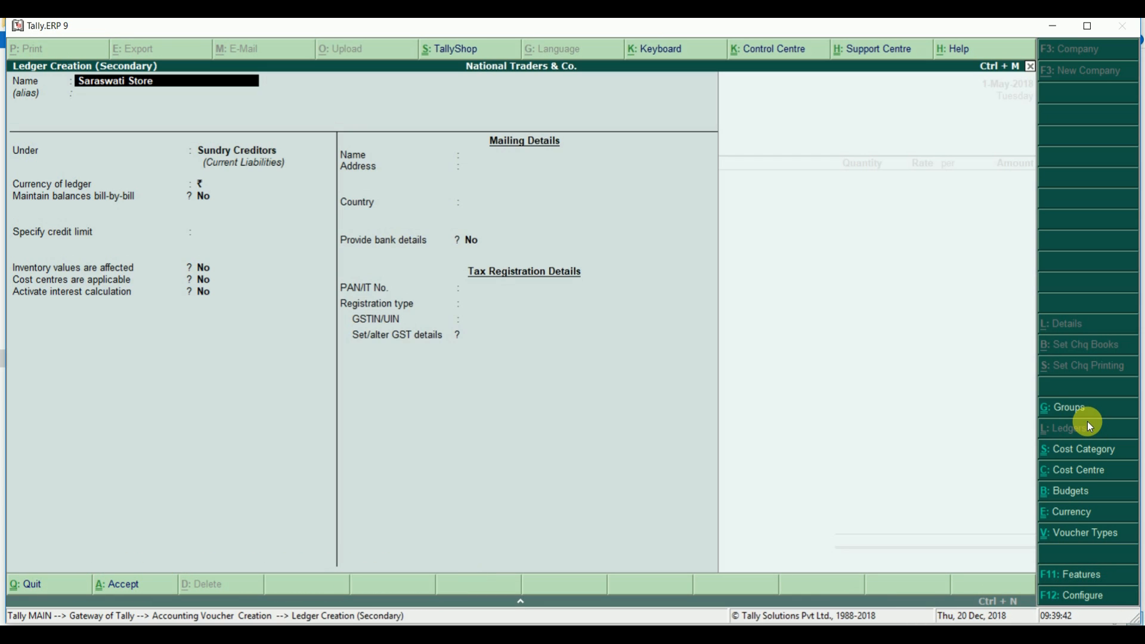
key("Return")
key("Return")
Step: Place the Saraswati Store ledger under Sundry Debtors and keep bill-by-bill balances off
type("S")
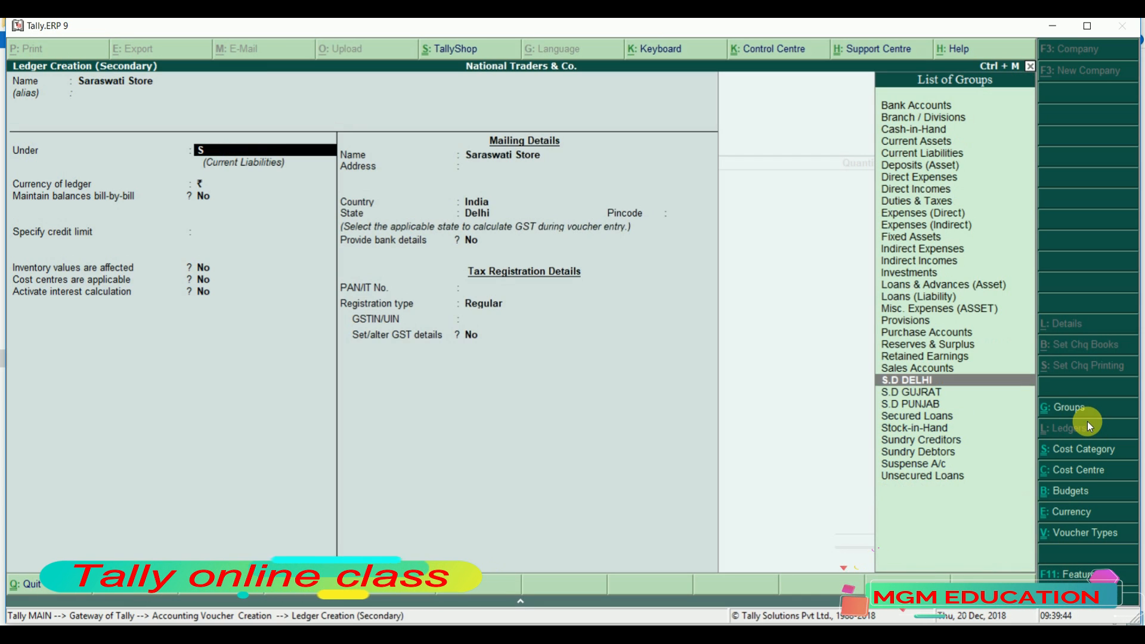
key("Down")
key("Down")
key("Down")
key("Down")
key("Down")
key("Down")
key("Return")
key("Return")
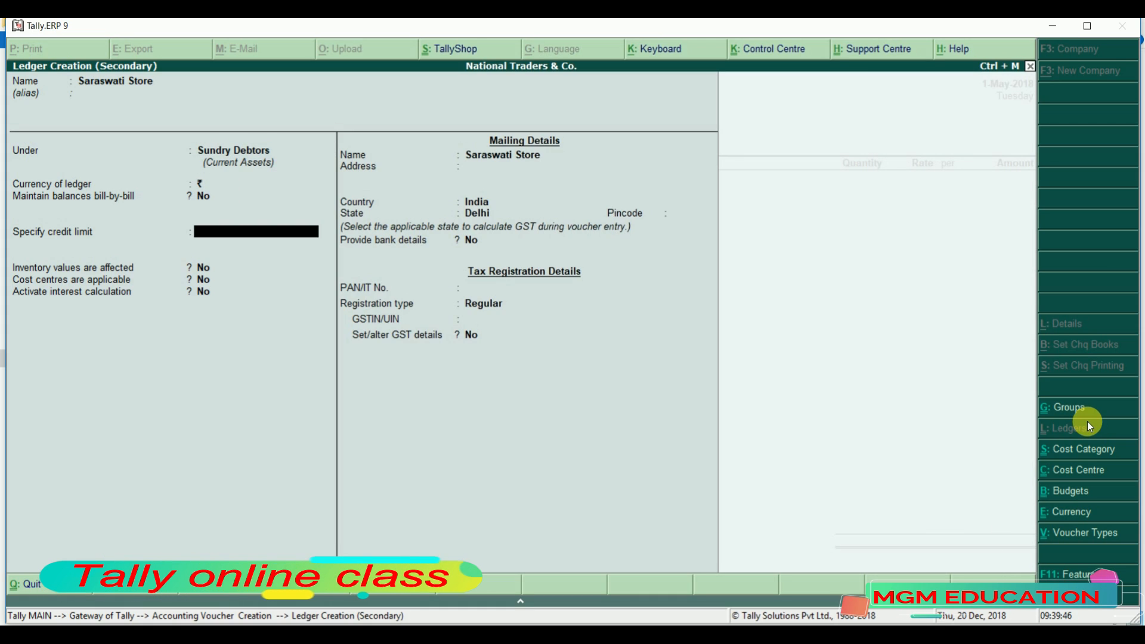
Step: Keep the remaining ledger defaults, including Delhi as the state, and save the Saraswati Store ledger
key("Return")
key("Return")
key("Return")
key("Return")
key("Return")
key("Return")
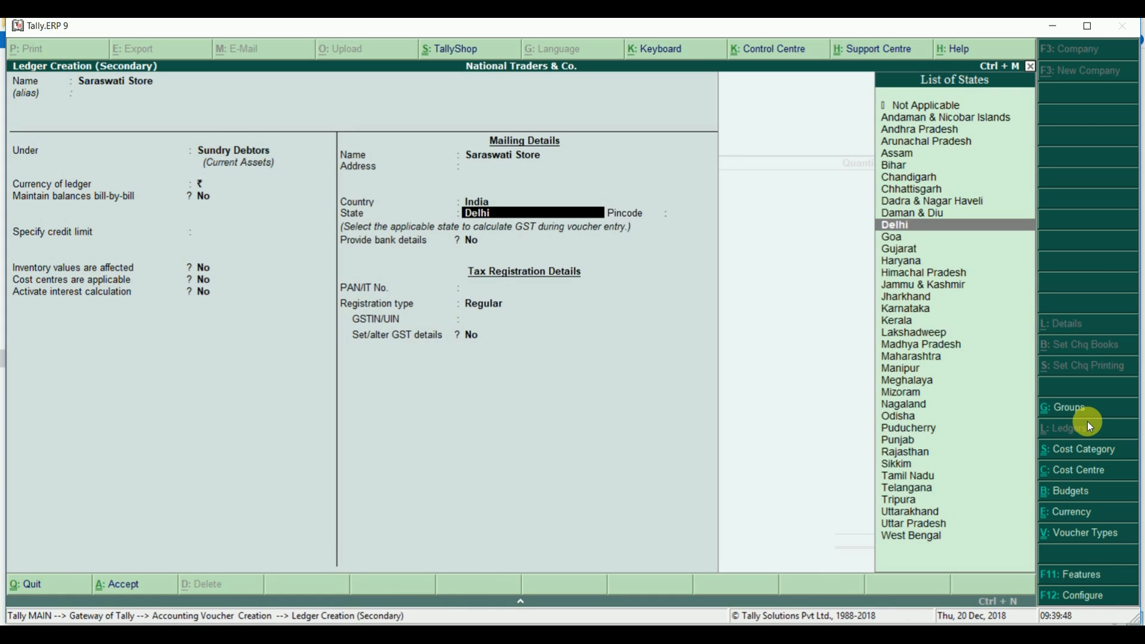
key("ctrl+a")
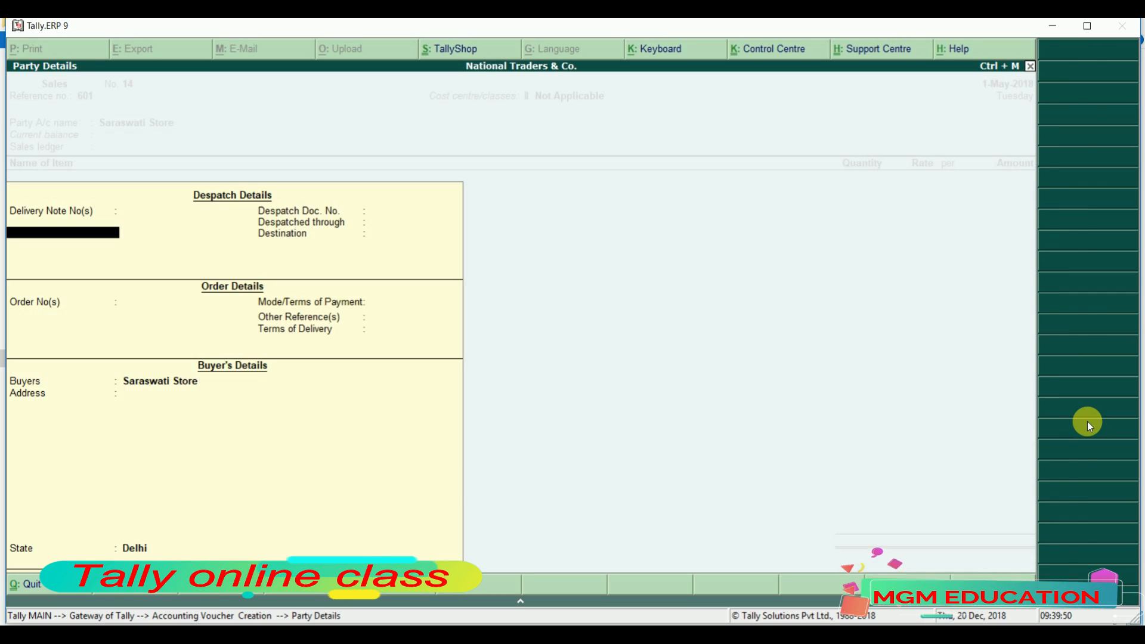
Step: Accept the party details unchanged, use the Sales ledger and pick Chairs as the first item sold
key("ctrl+a")
key("Return")
type("A")
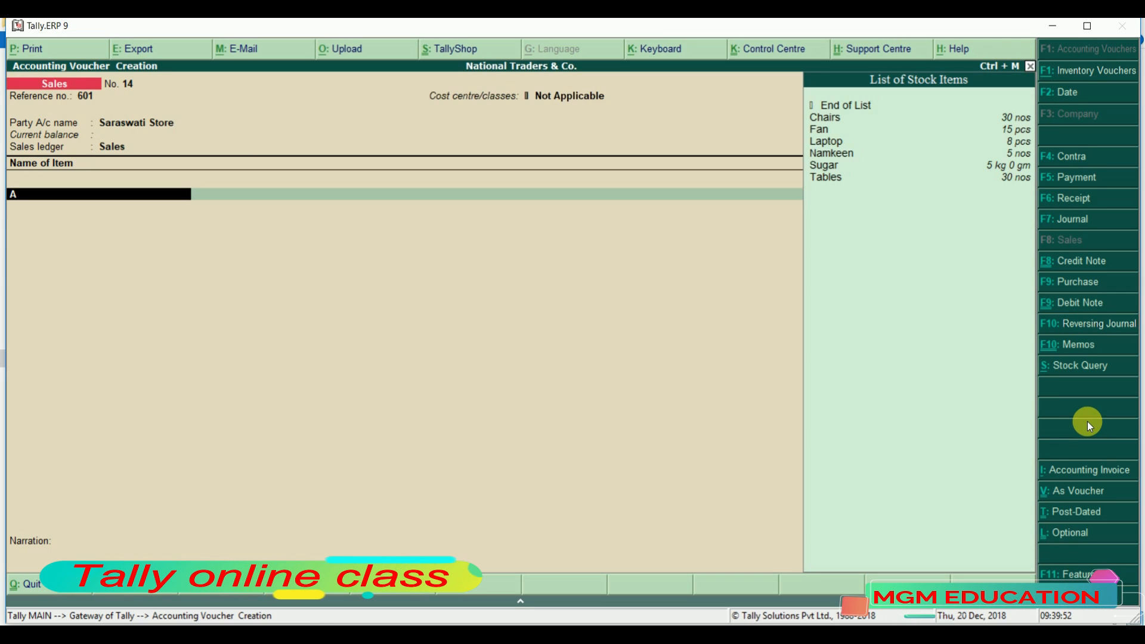
key("Down")
key("Return")
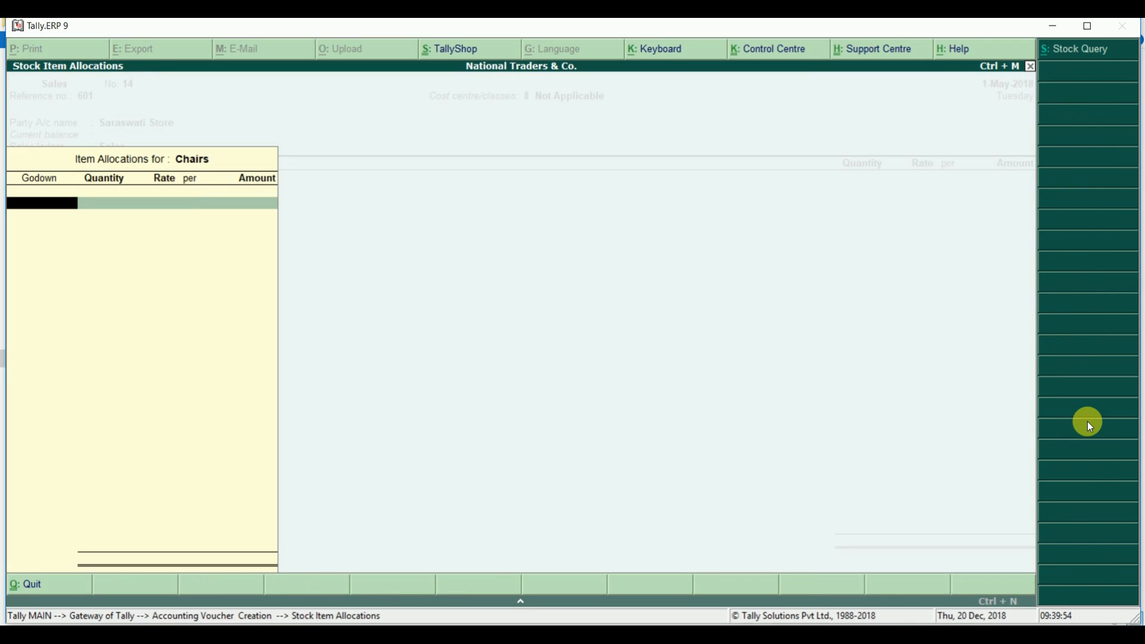
Step: Review the godowns available for Chairs and choose Delhi for the first allocation
type("A")
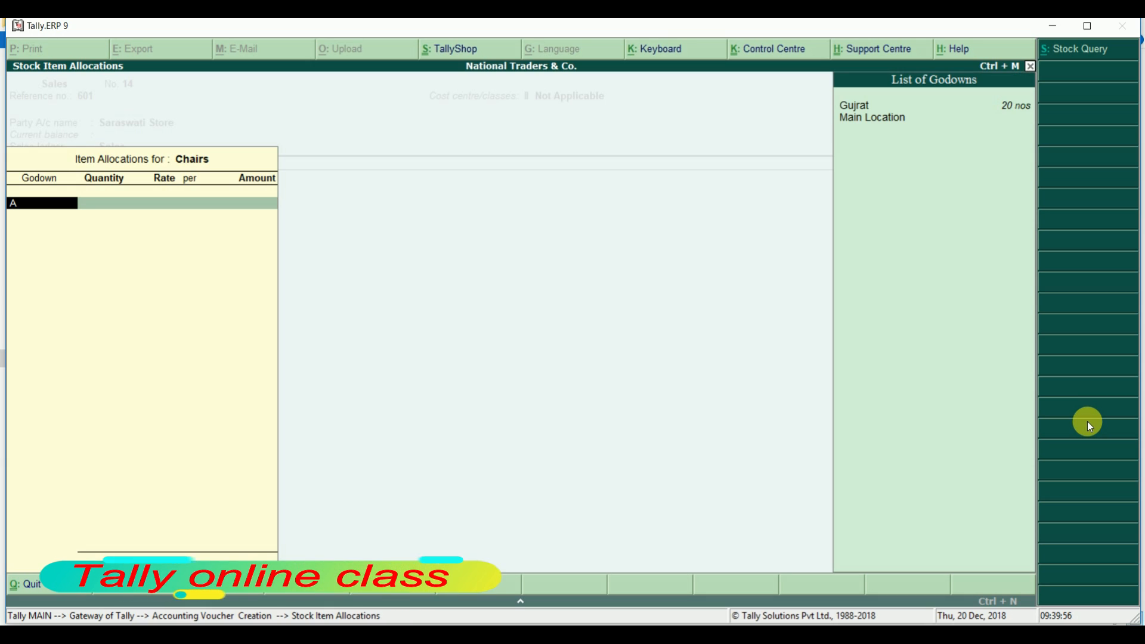
key("BackSpace")
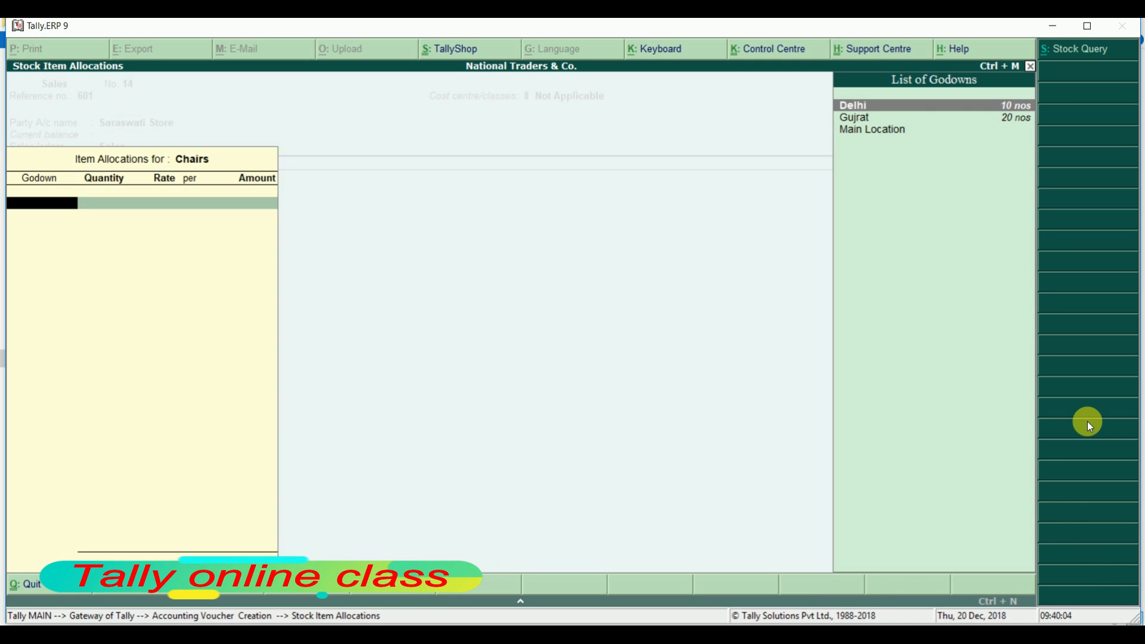
key("Down")
key("Up")
key("Down")
key("Up")
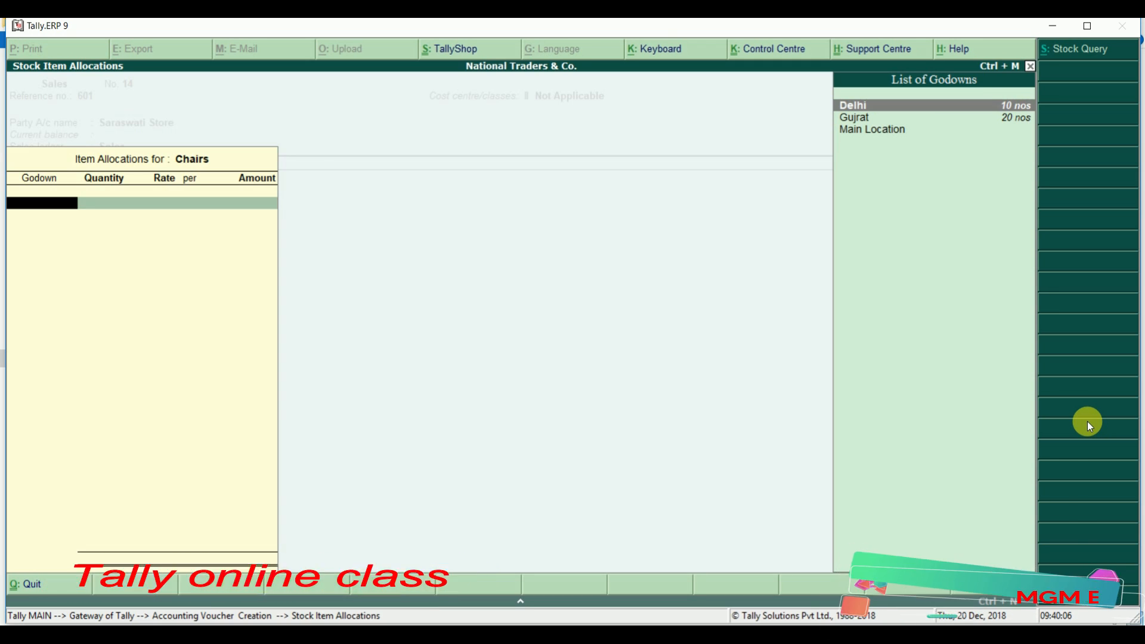
key("Down")
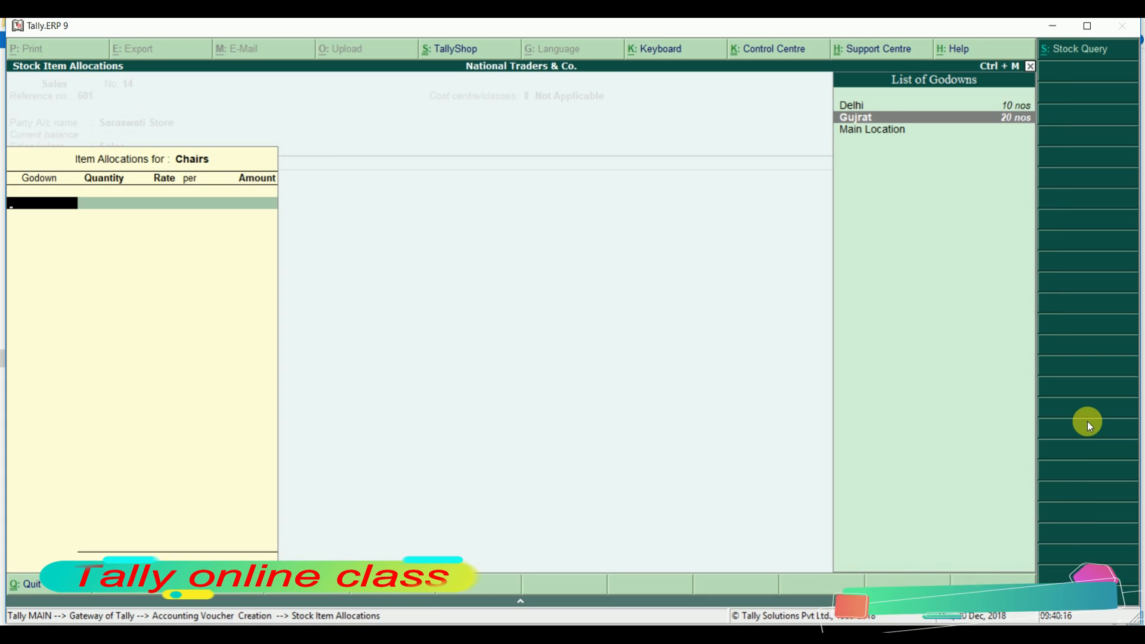
key("Up")
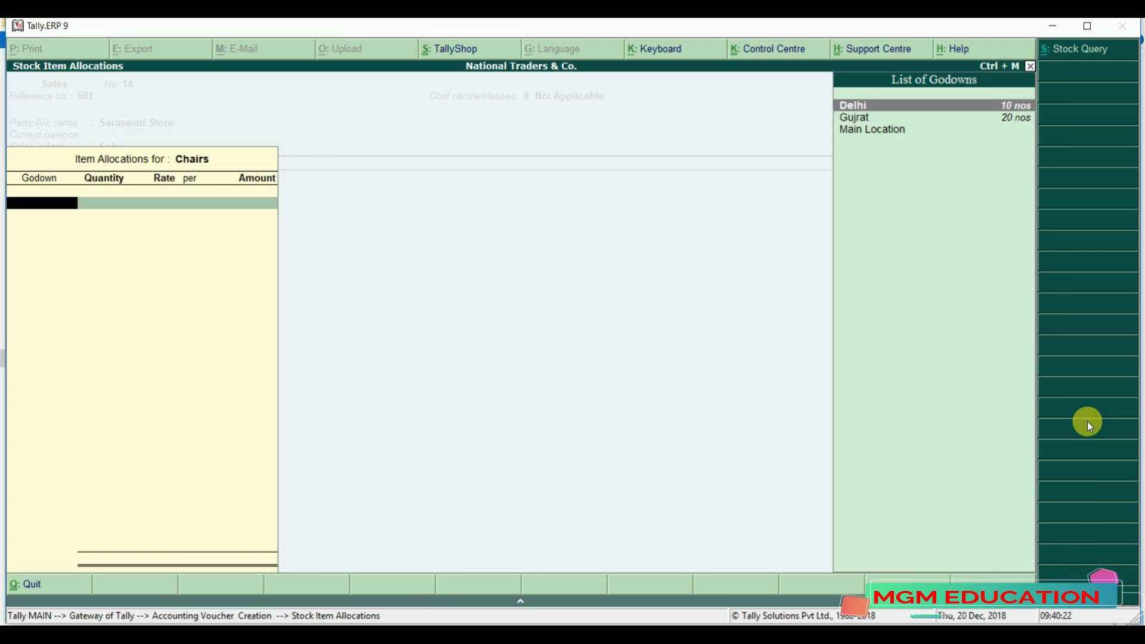
key("Return")
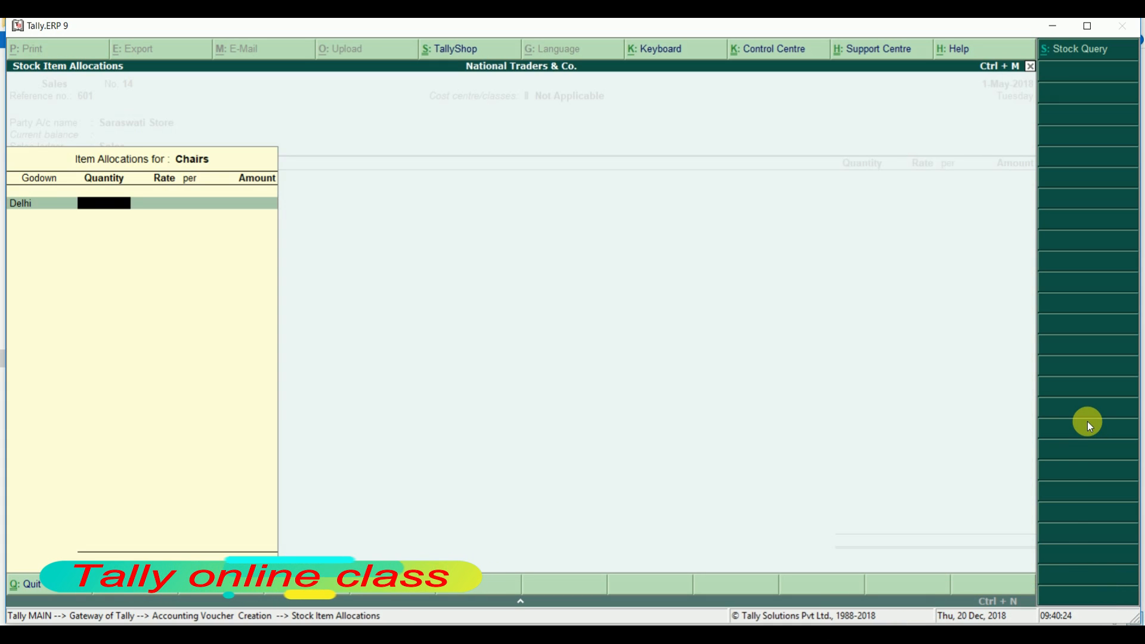
Step: Allocate 5 nos of Chairs from the Delhi godown at a rate of 600 per nos
type("5")
key("Return")
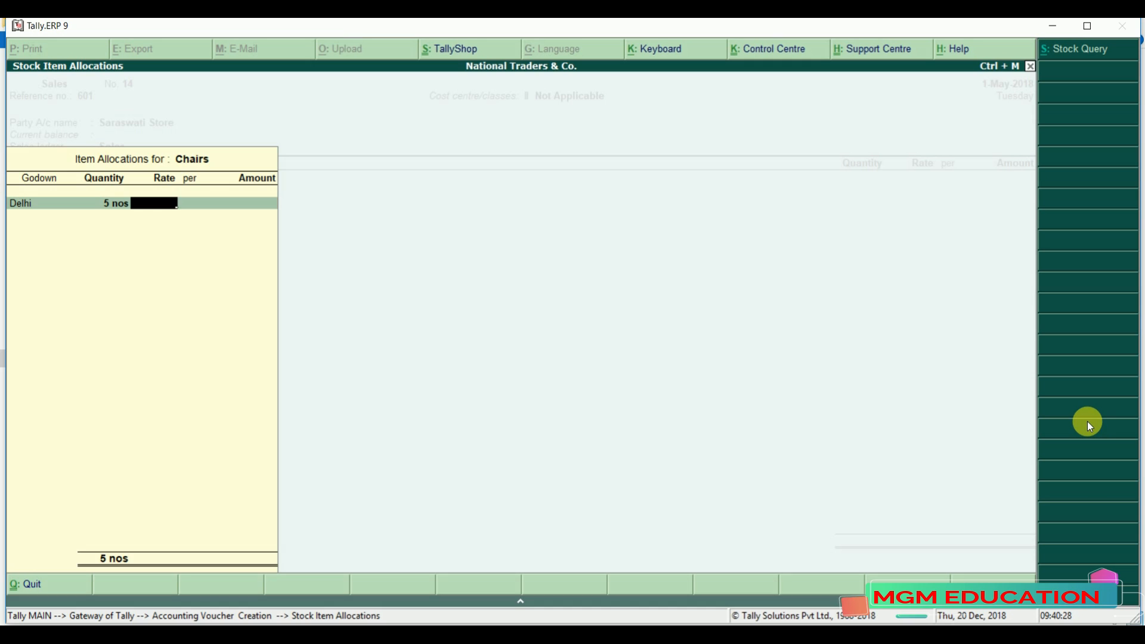
type("600")
key("Return")
key("Return")
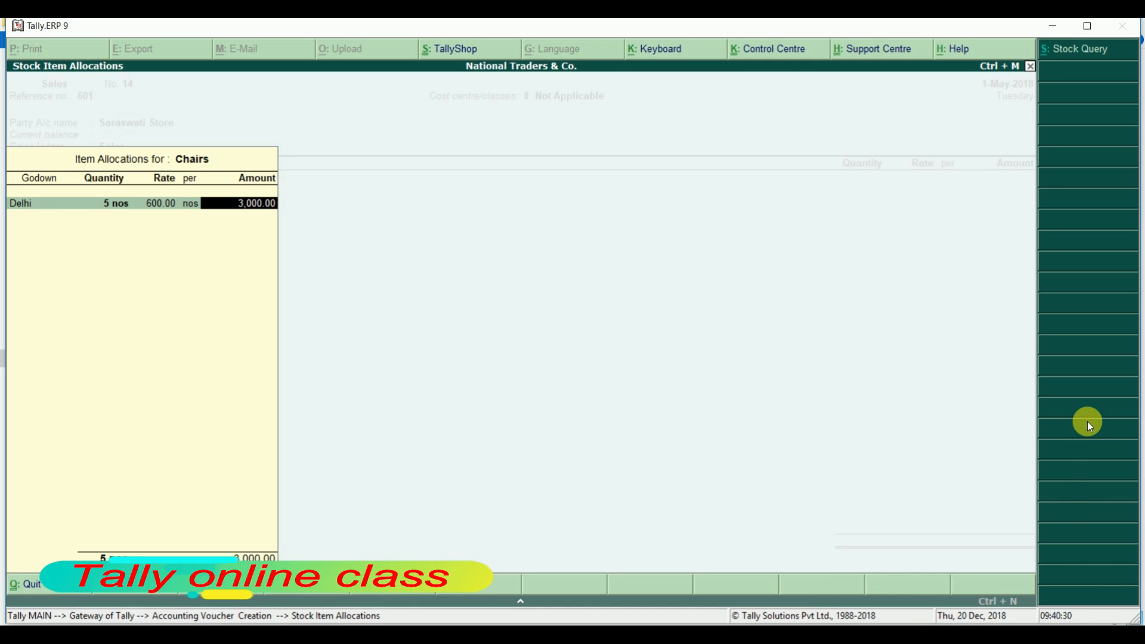
key("Return")
Step: Add a second Chairs allocation of 5 nos from the Gujrat godown at a rate of 600 per nos
key("space")
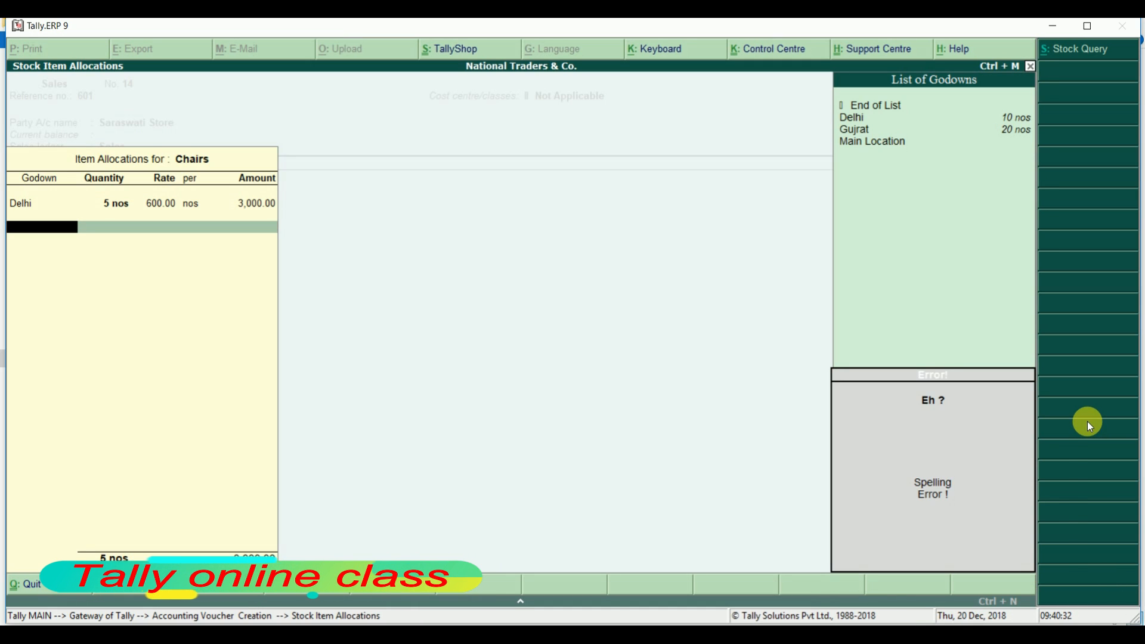
key("BackSpace")
key("Down")
key("Down")
key("Return")
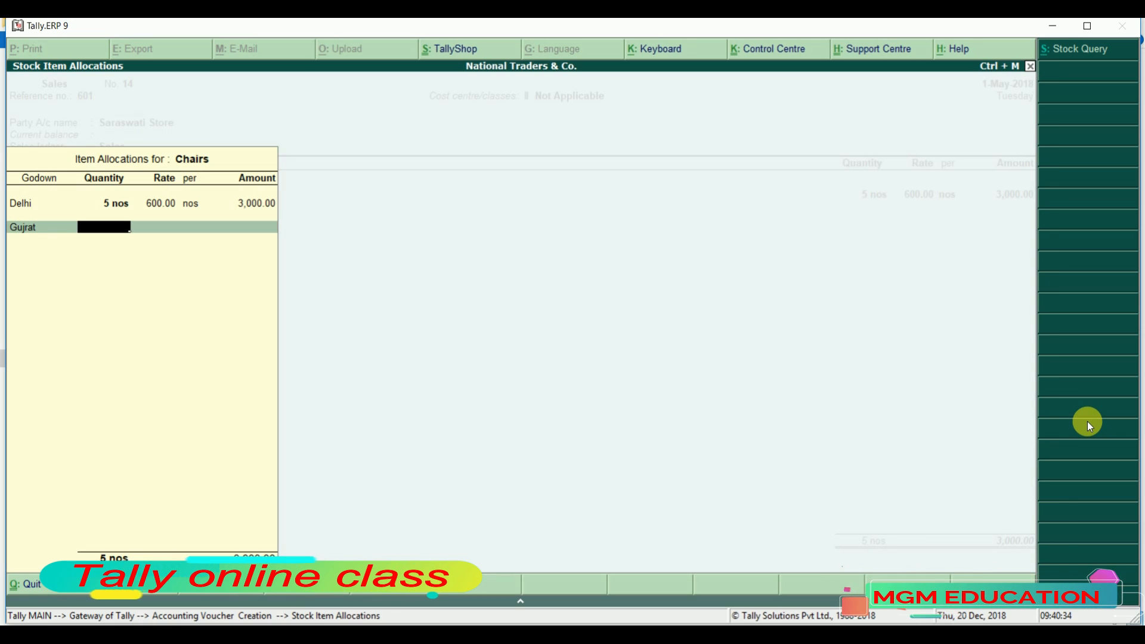
type("5")
key("Return")
key("Return")
key("Return")
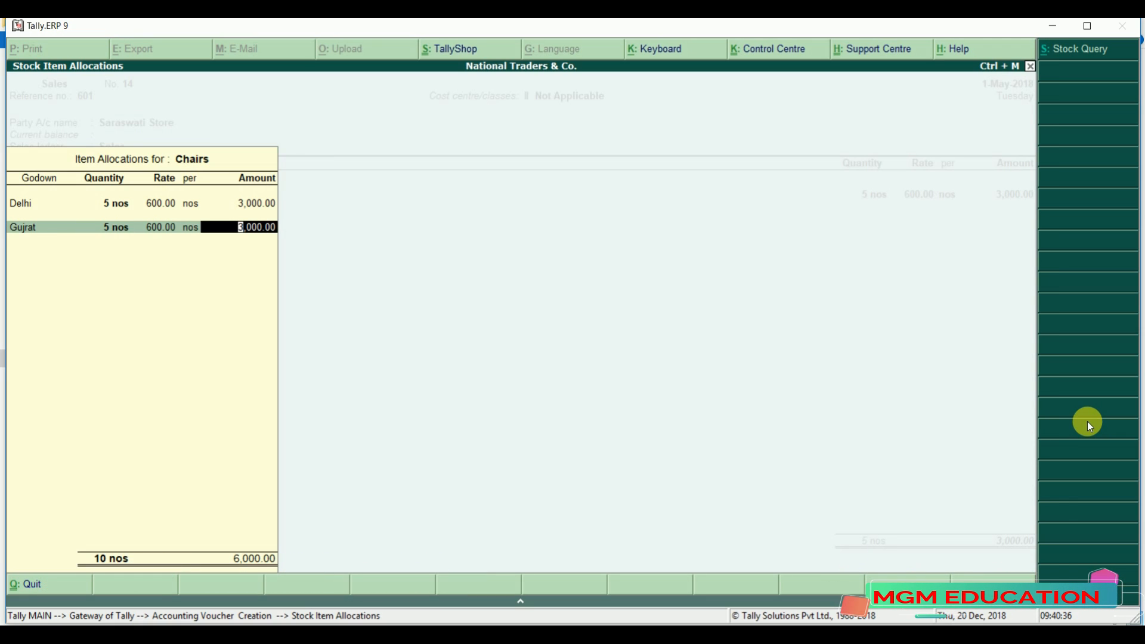
key("Return")
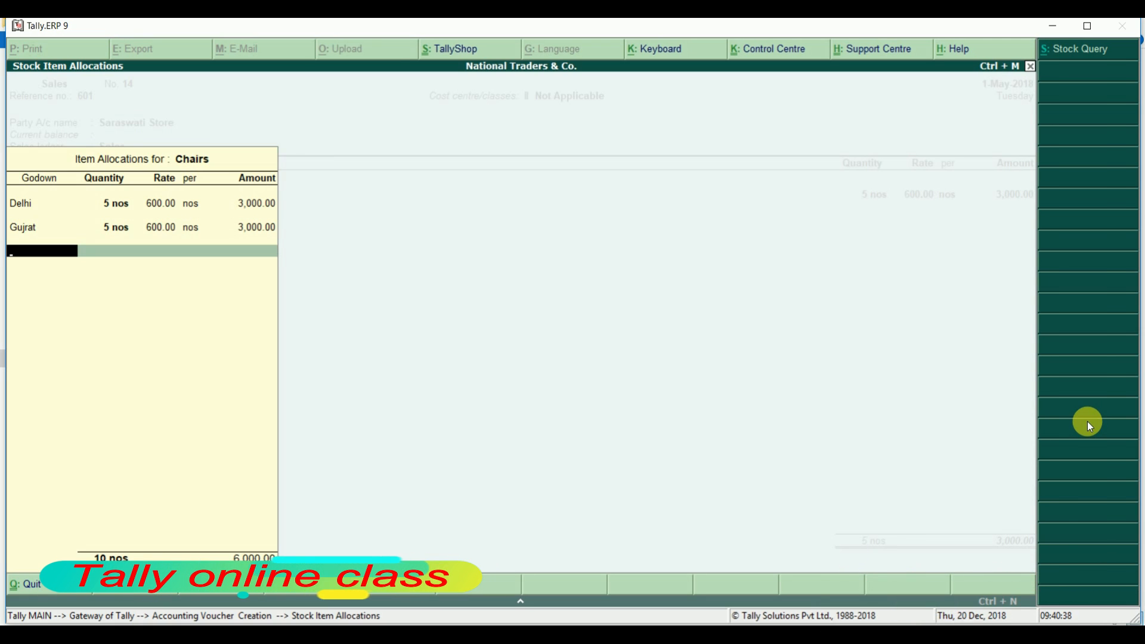
Step: Finish the Chairs allocations, end the item list, leave the narration blank and save the sales voucher
key("Return")
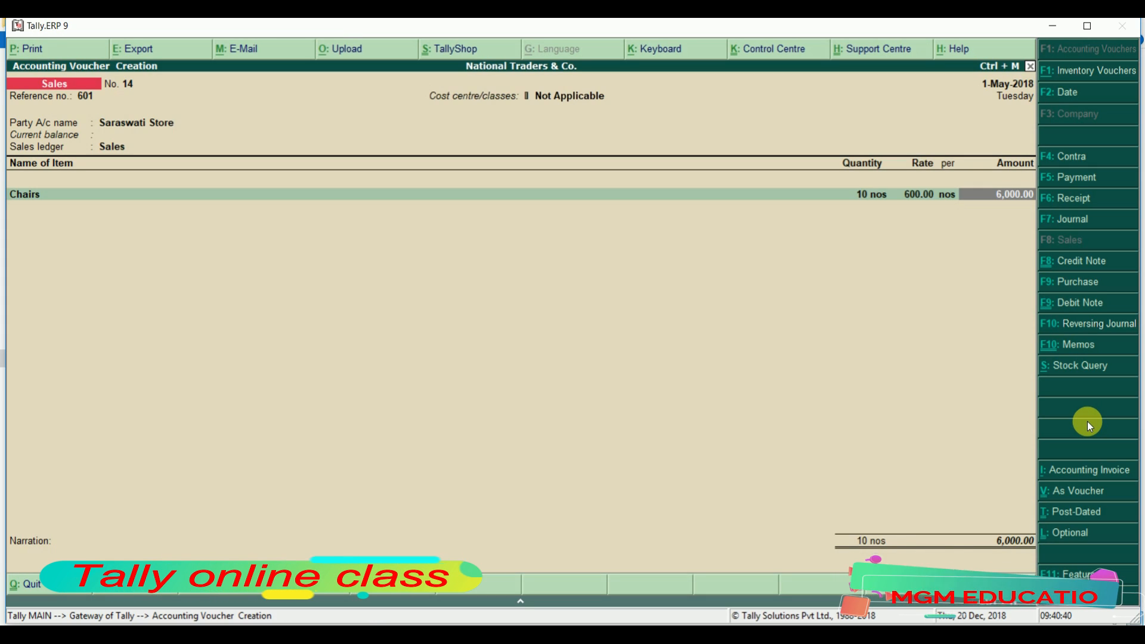
key("Return")
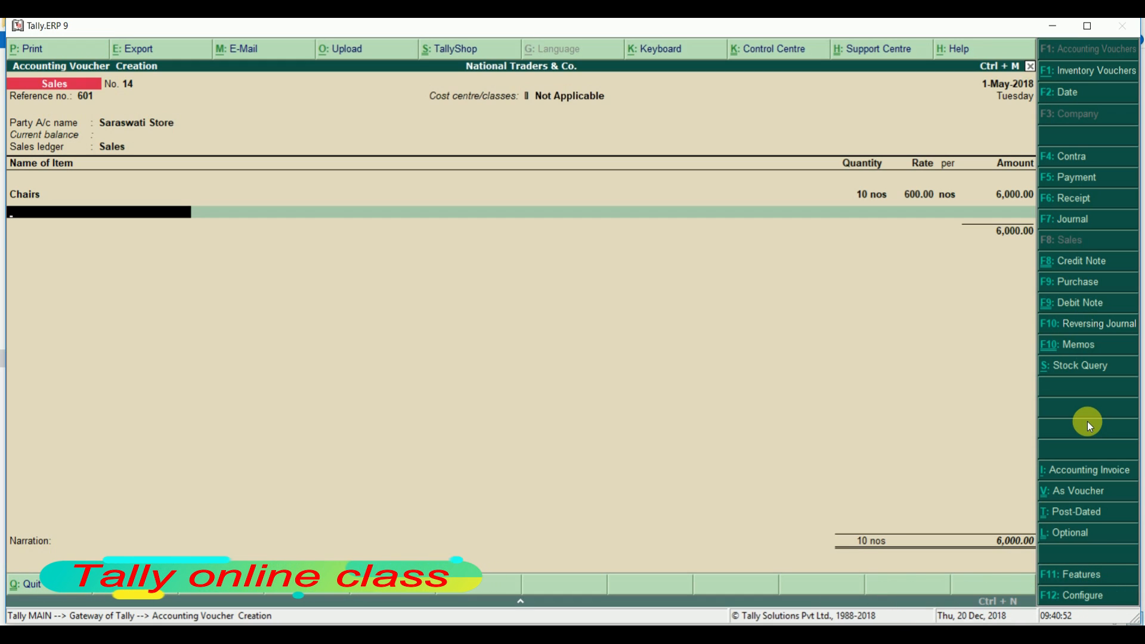
key("Return")
key("Return")
key("Return")
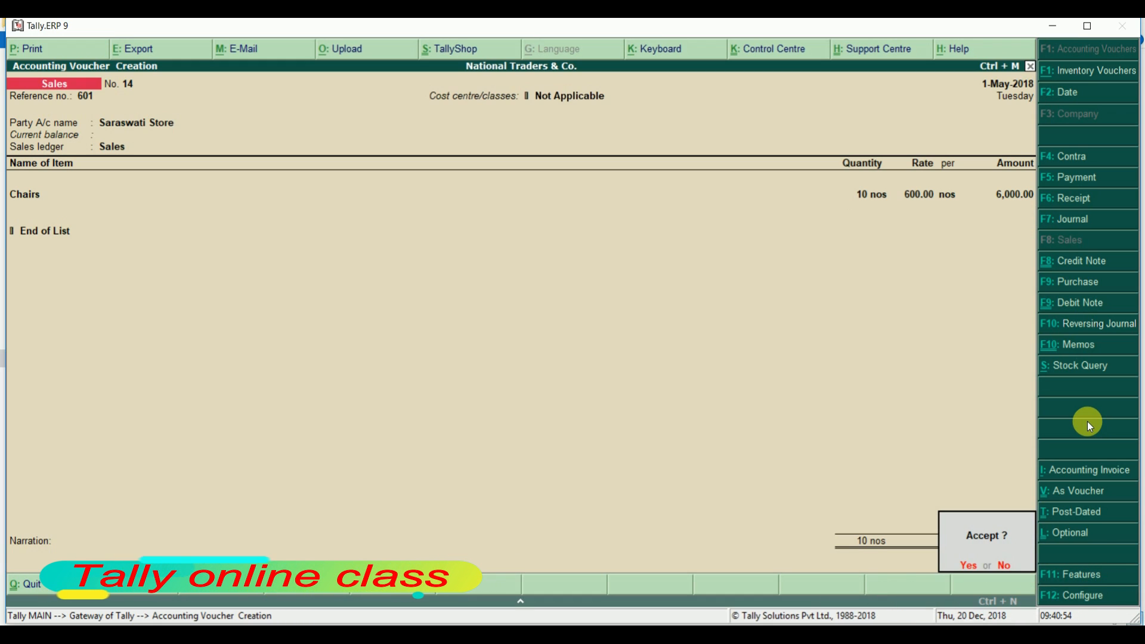
key("y")
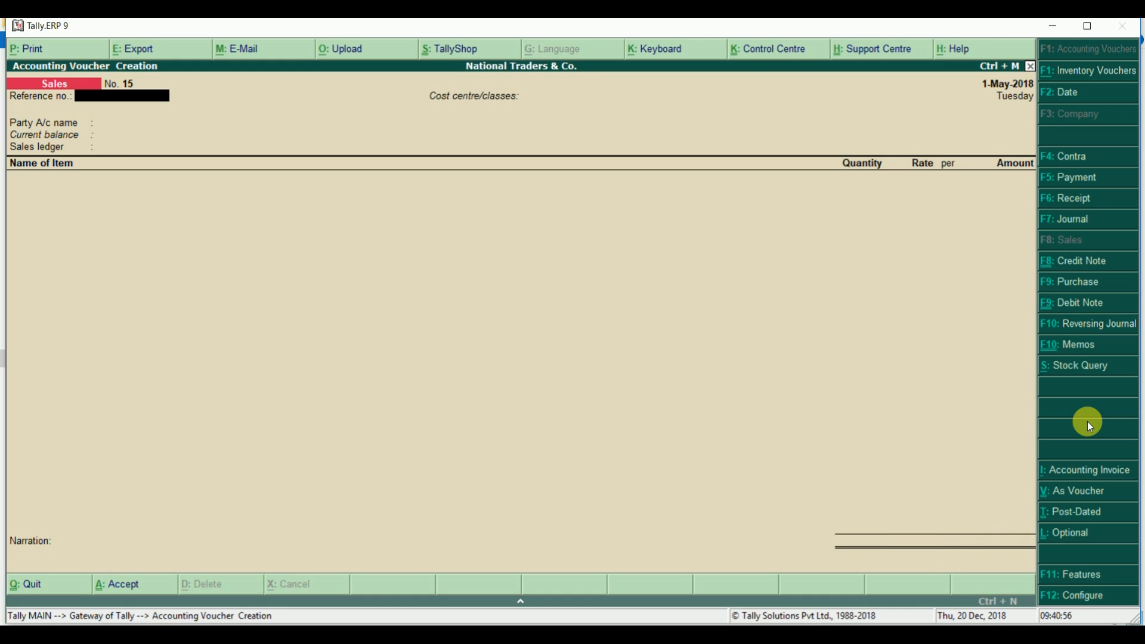
Step: Leave voucher entry and open the godown selection for the Godowns report in Statements of Inventory
key("Escape")
key("y")
key("Down")
key("Down")
key("Down")
key("Down")
key("Down")
key("Down")
key("Down")
key("Down")
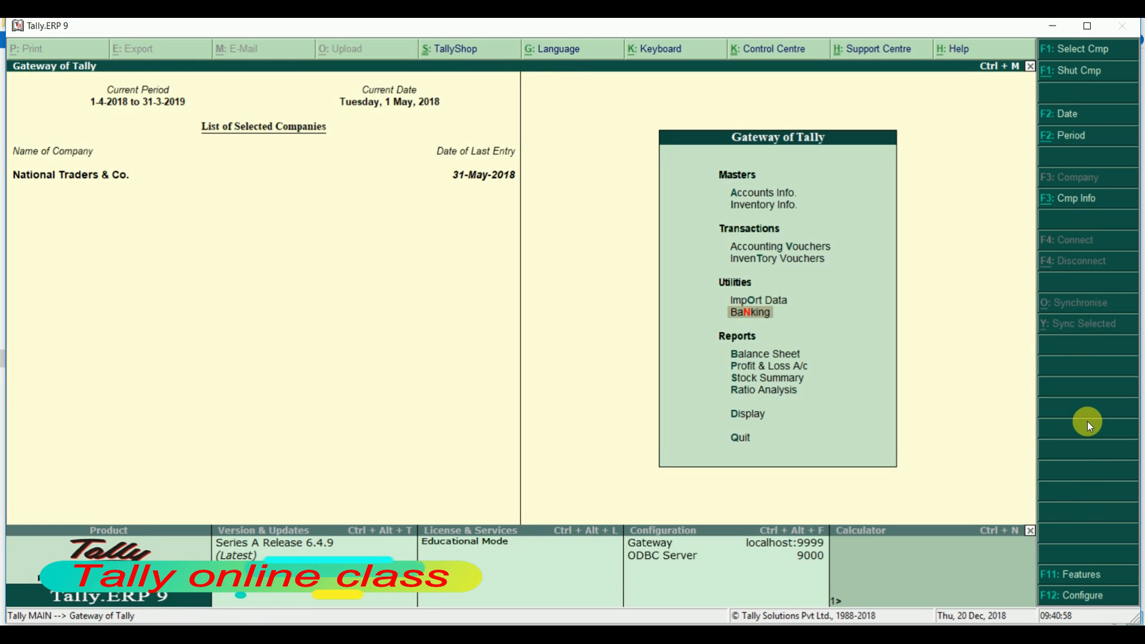
key("Down")
key("Down")
key("Down")
key("Down")
key("Down")
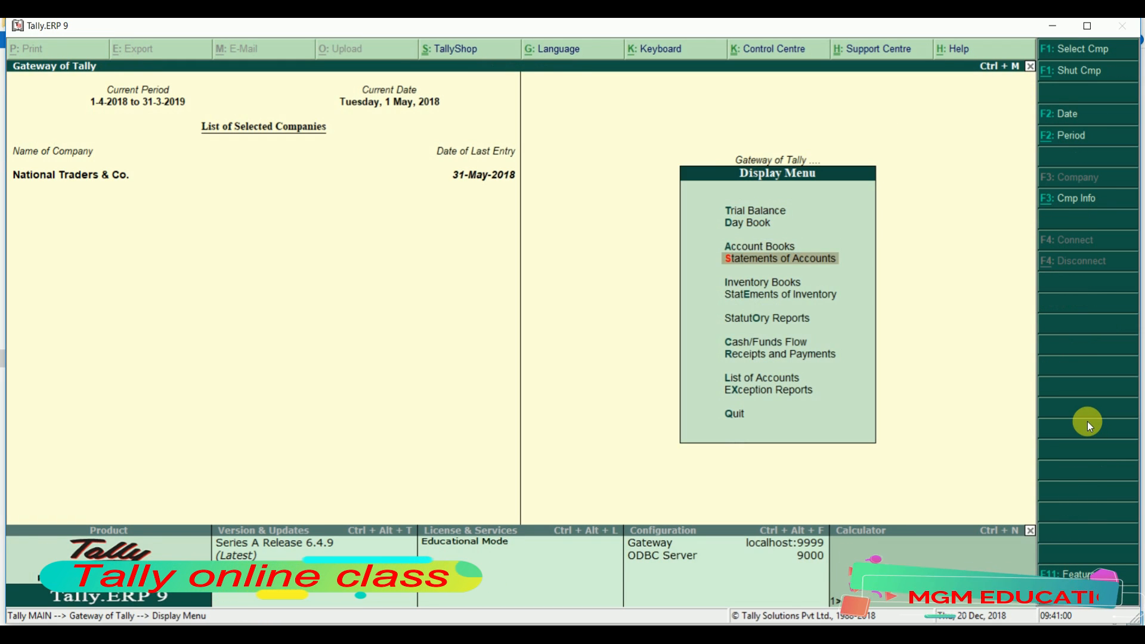
key("Return")
key("Return")
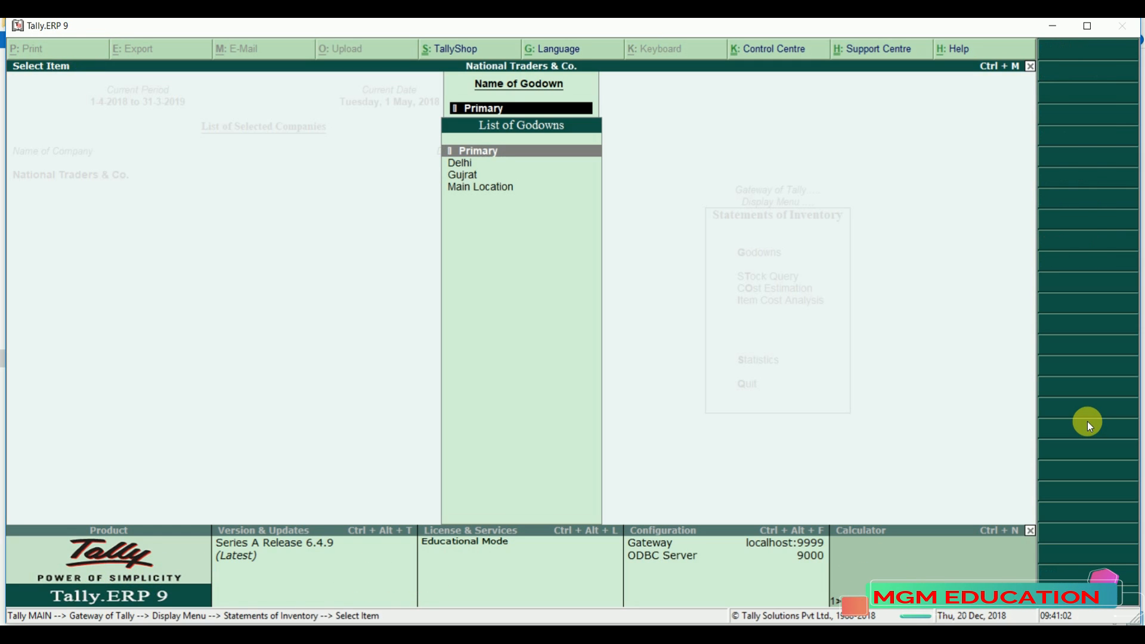
Step: Display the Delhi godown's stock summary and look into its Electronics group
key("Down")
key("Down")
key("Up")
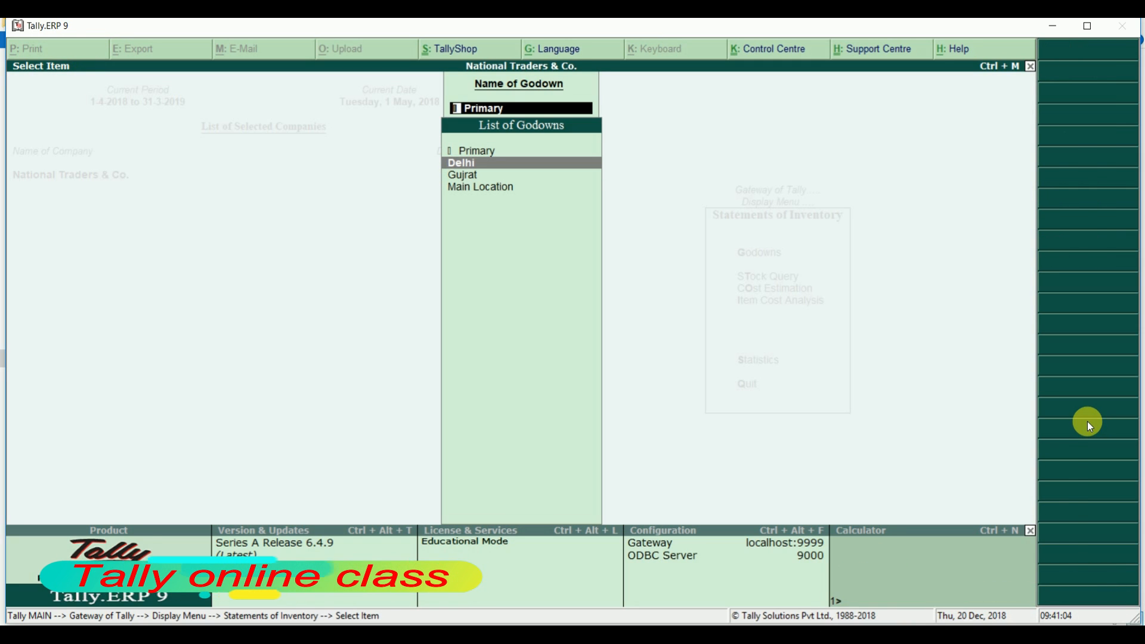
key("Return")
key("Down")
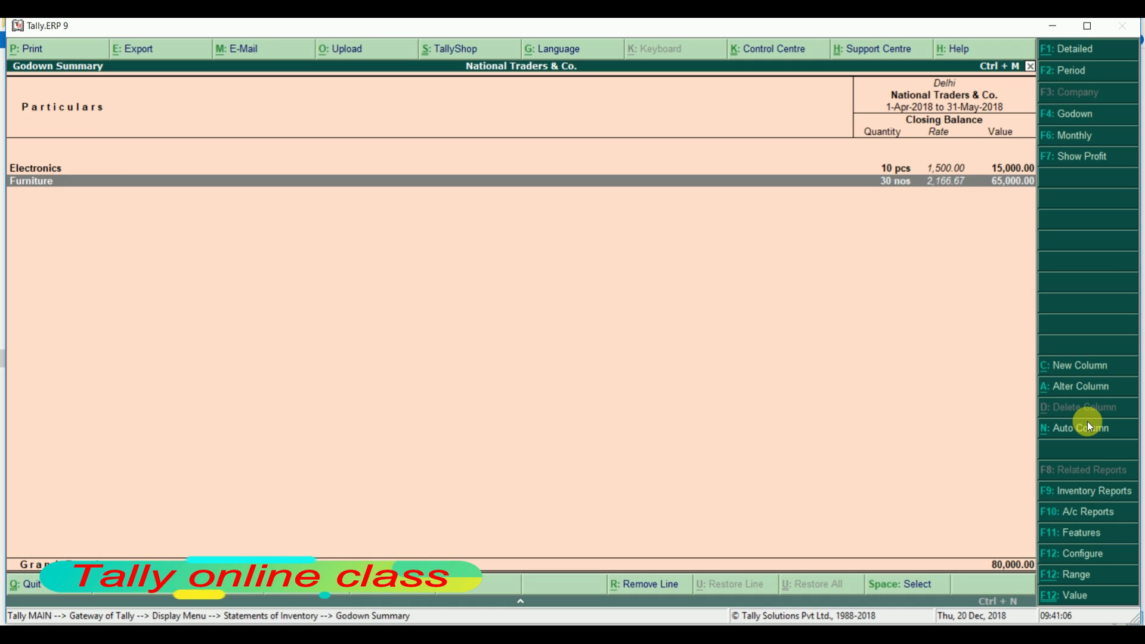
key("Up")
key("Return")
key("Escape")
Step: Drill into Delhi's Furniture group and examine the monthly inward and outward movement of Chairs
key("Down")
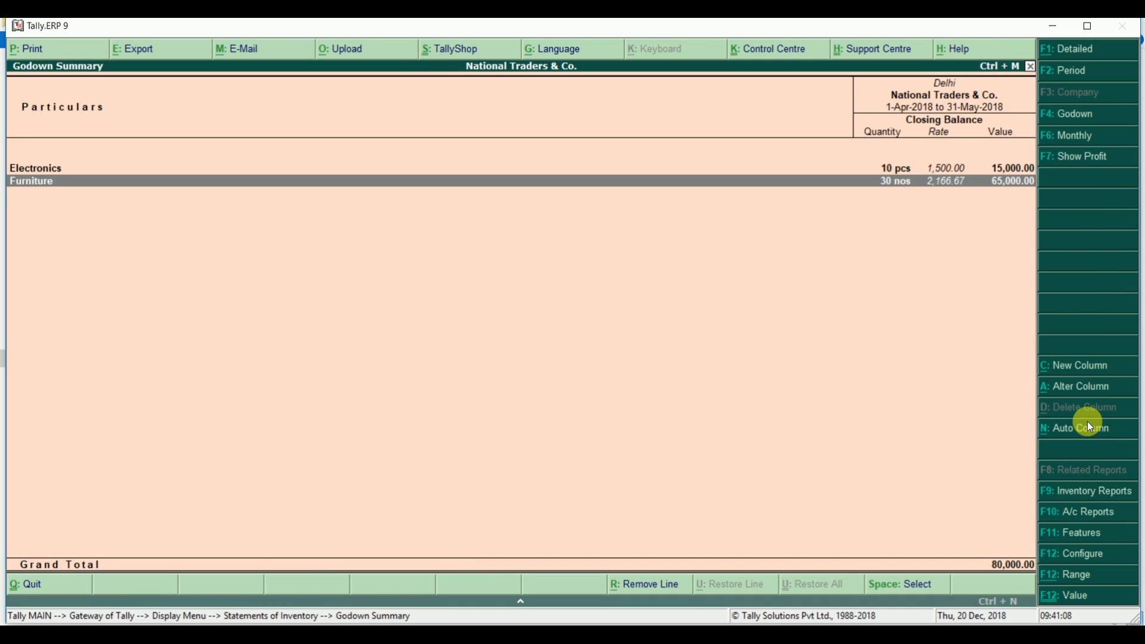
key("Return")
key("Down")
key("Up")
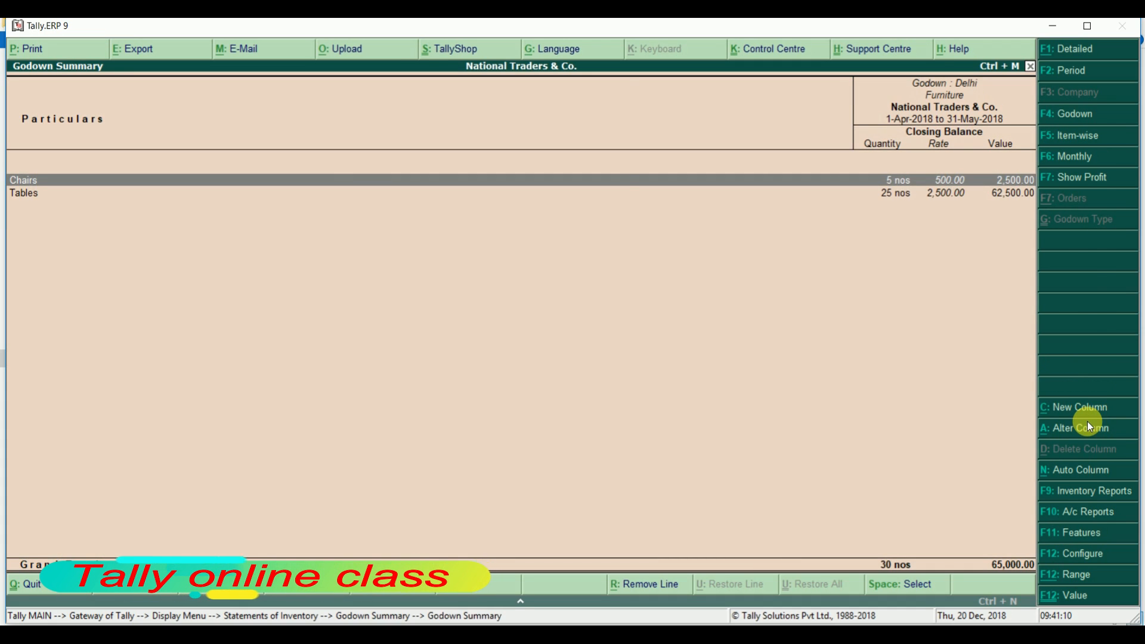
key("Return")
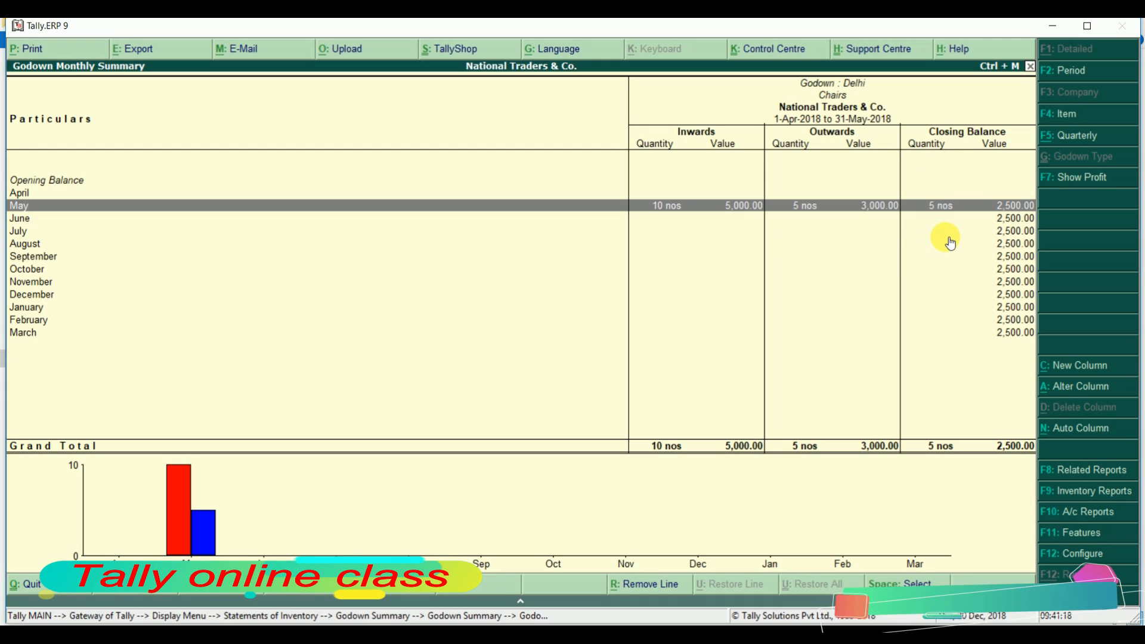
Step: Close the Delhi godown reports and return to the Gateway of Tally
key("Escape")
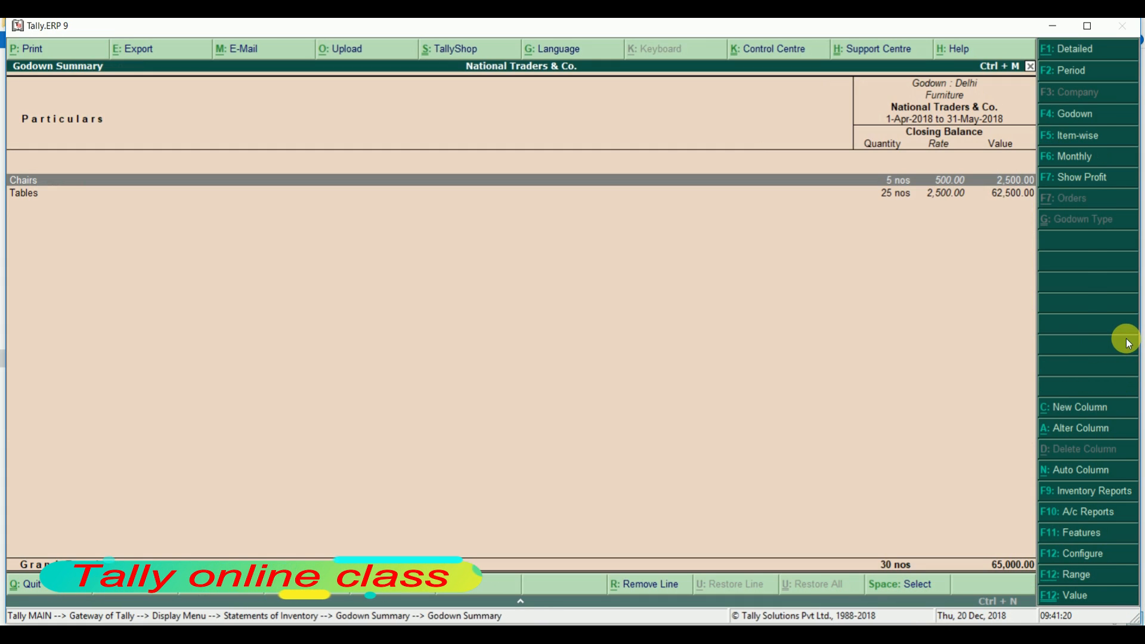
key("Escape")
key("Escape")
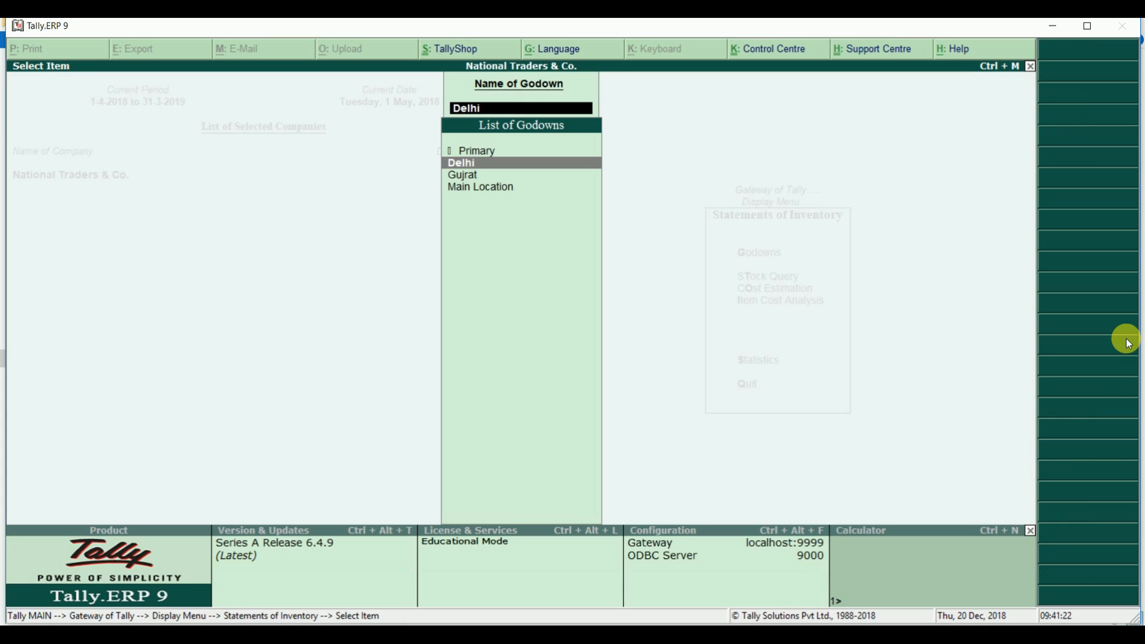
key("Escape")
key("Escape")
key("Escape")
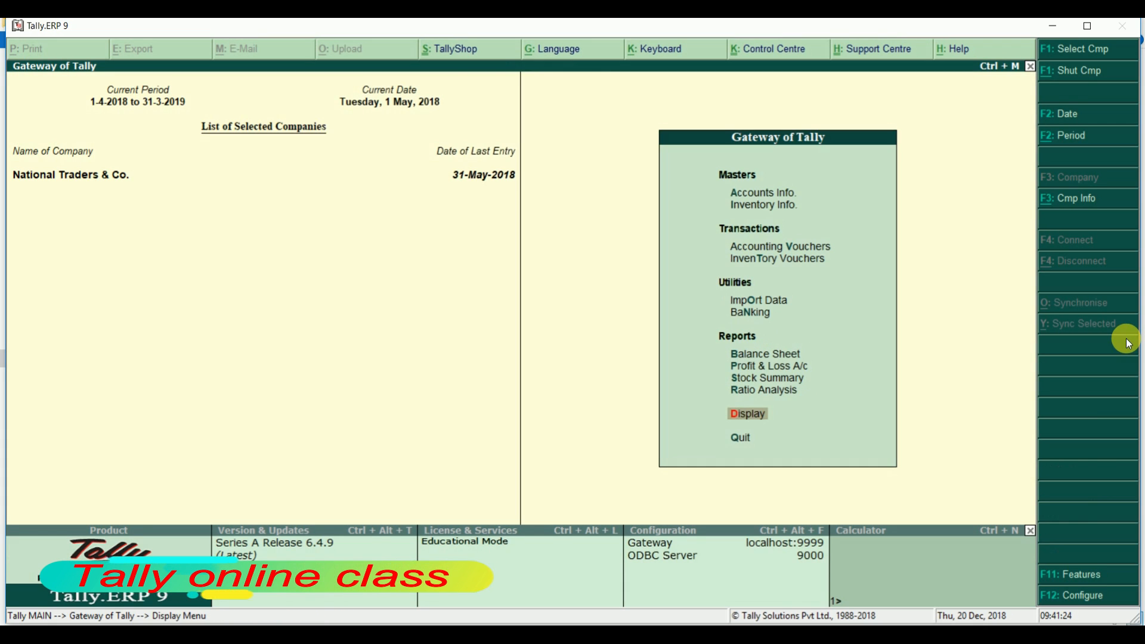